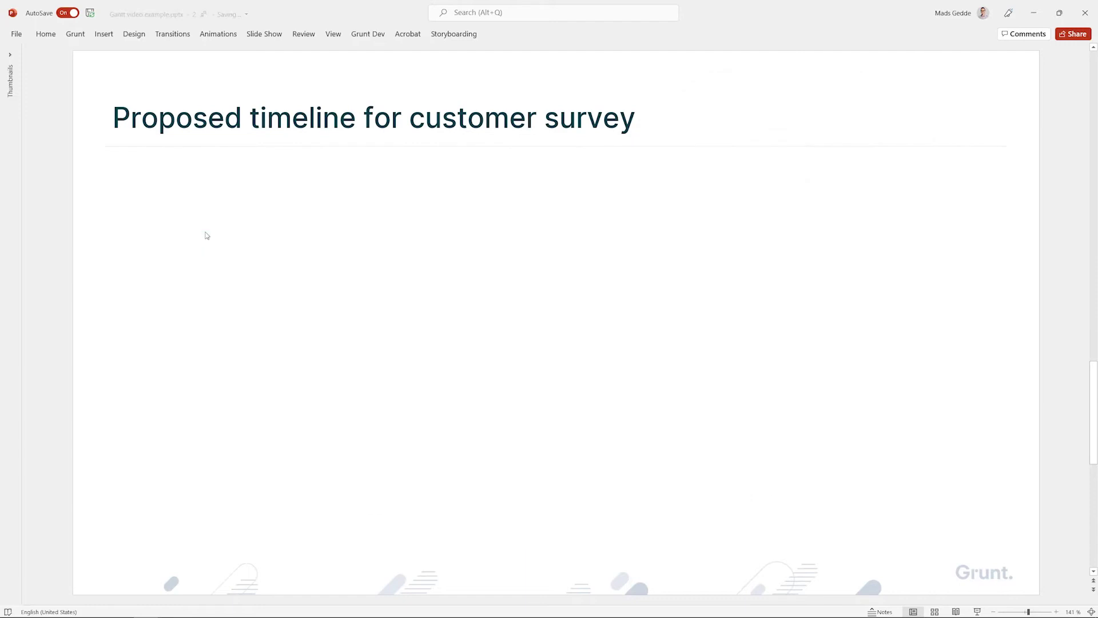
- Insert a Grunt Gantt chart into the content area below the slide title
click(75, 35)
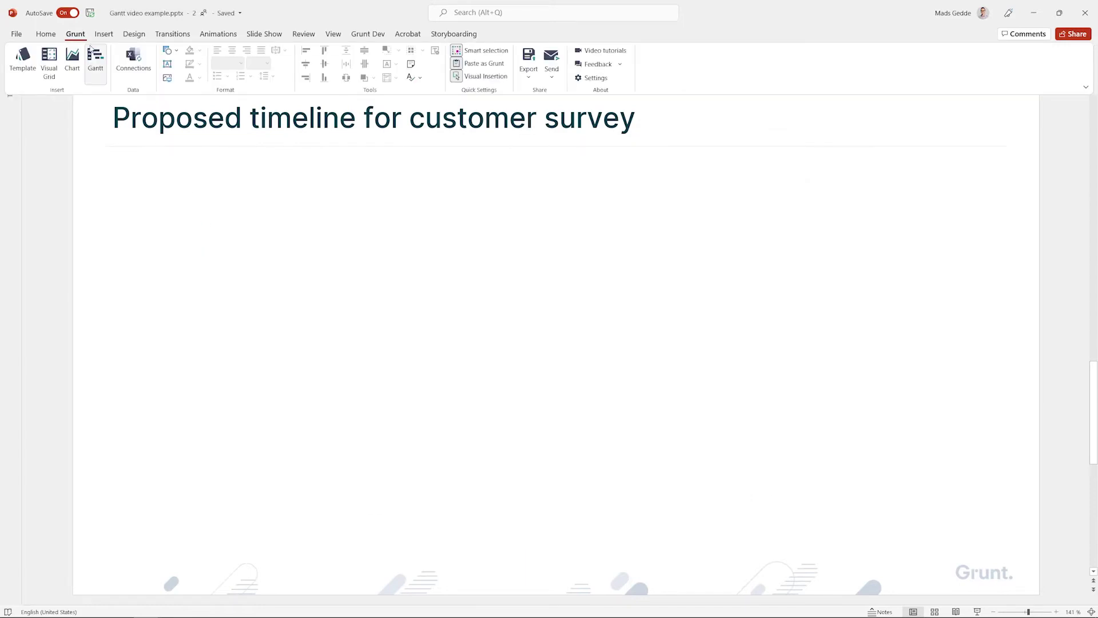
click(96, 57)
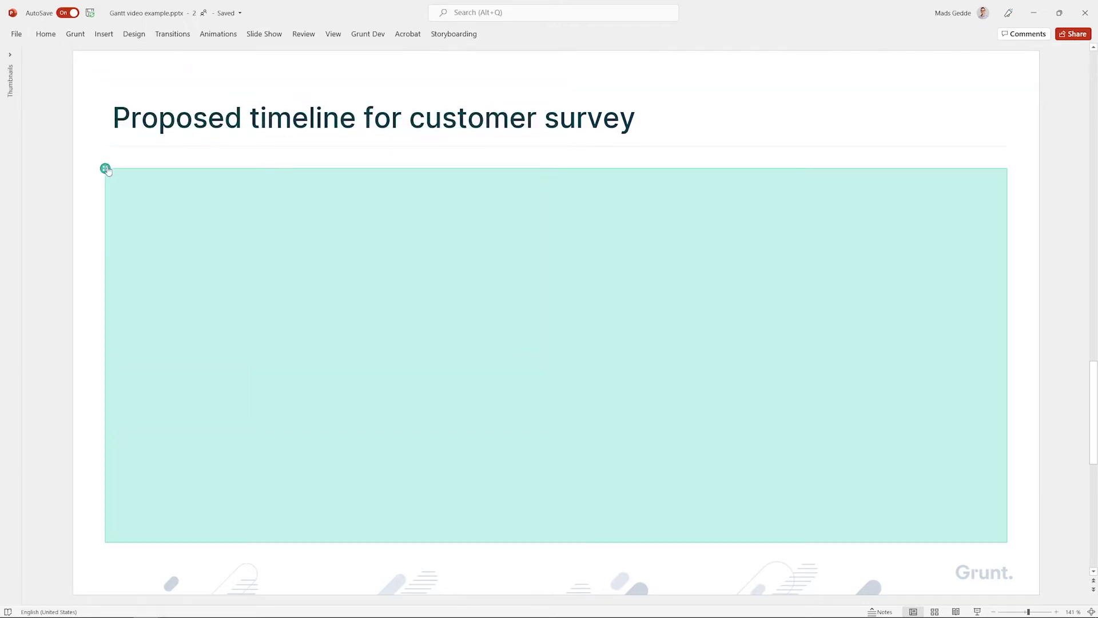
click(105, 167)
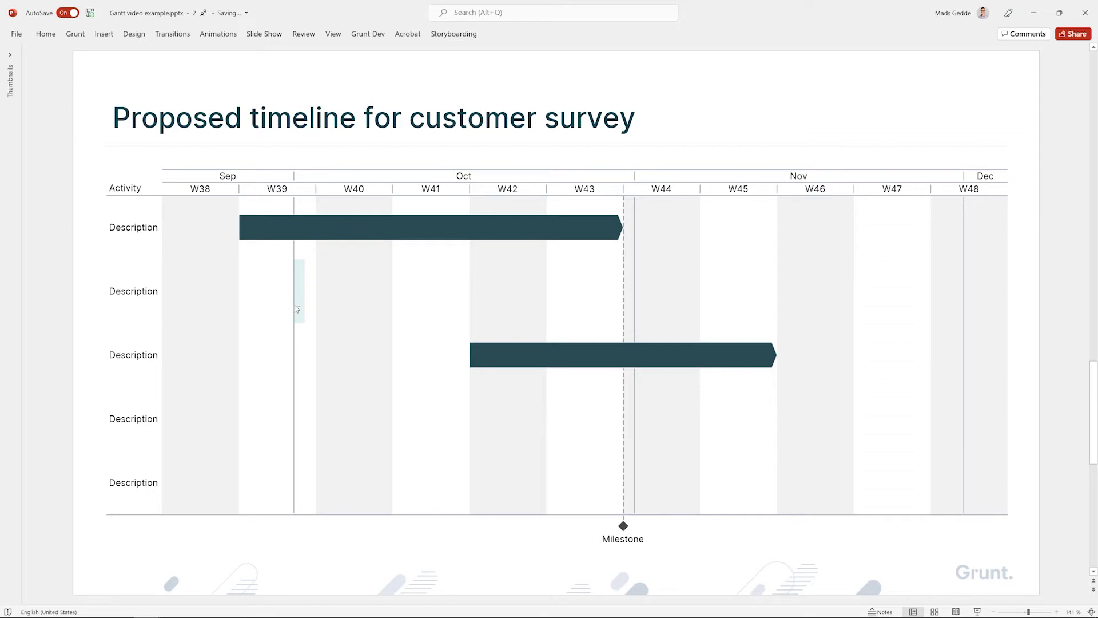
- Delete the two task bars and the milestone, leaving five empty Description rows
right_click(347, 231)
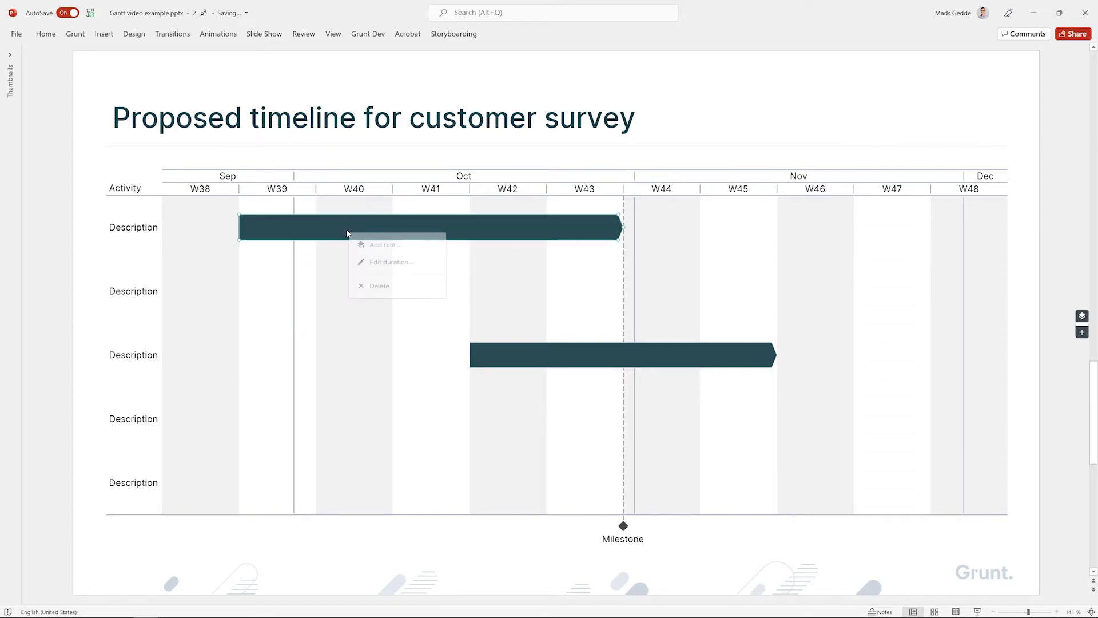
click(377, 284)
right_click(534, 360)
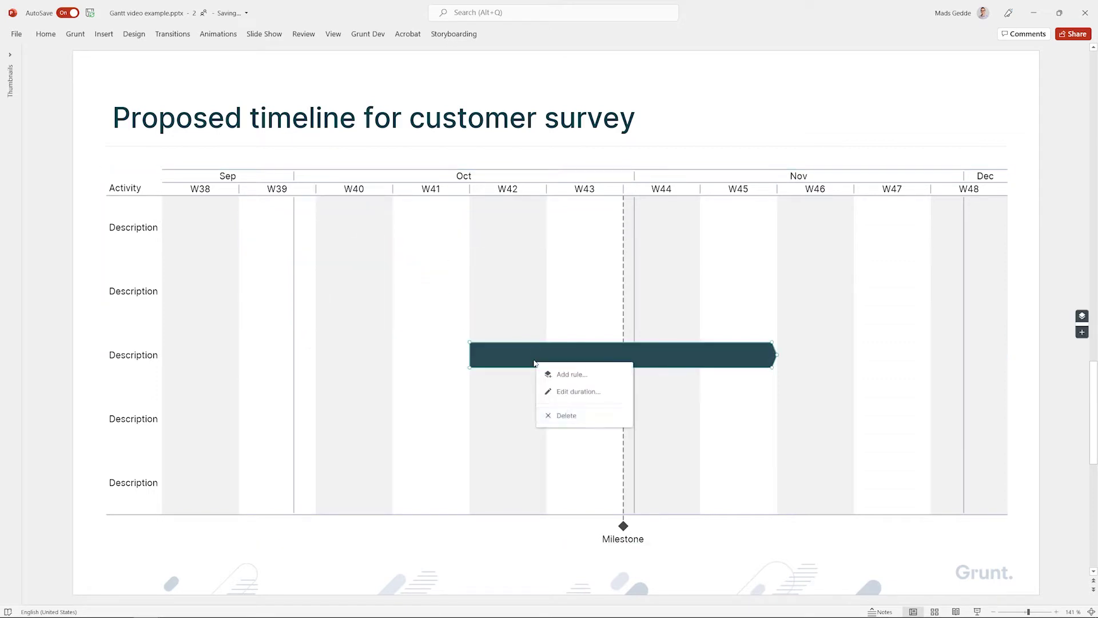
click(566, 415)
right_click(623, 525)
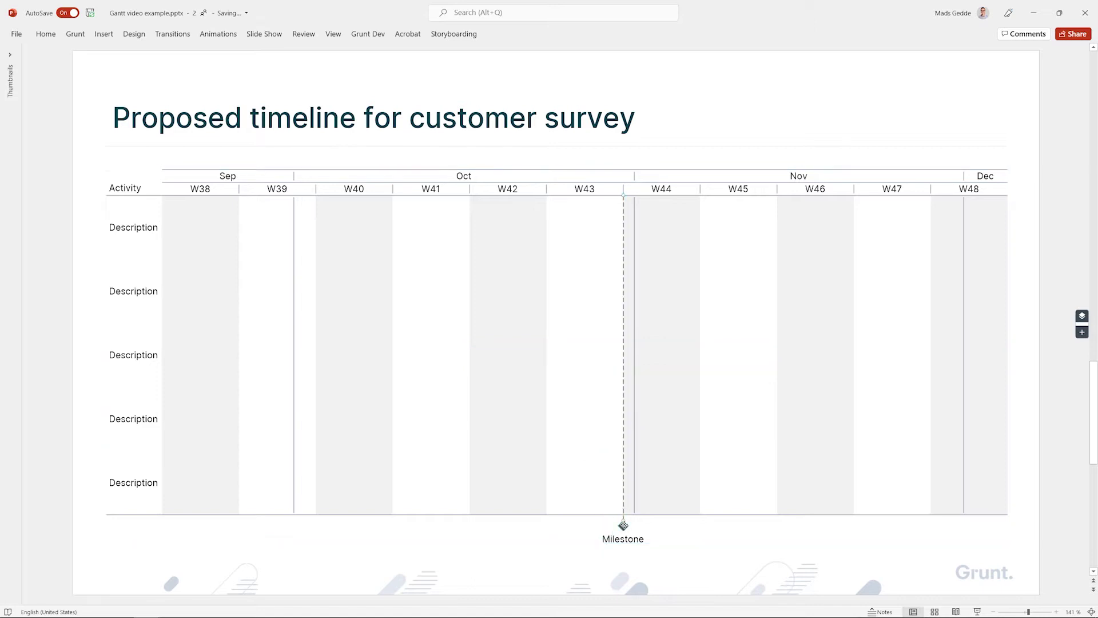
click(658, 580)
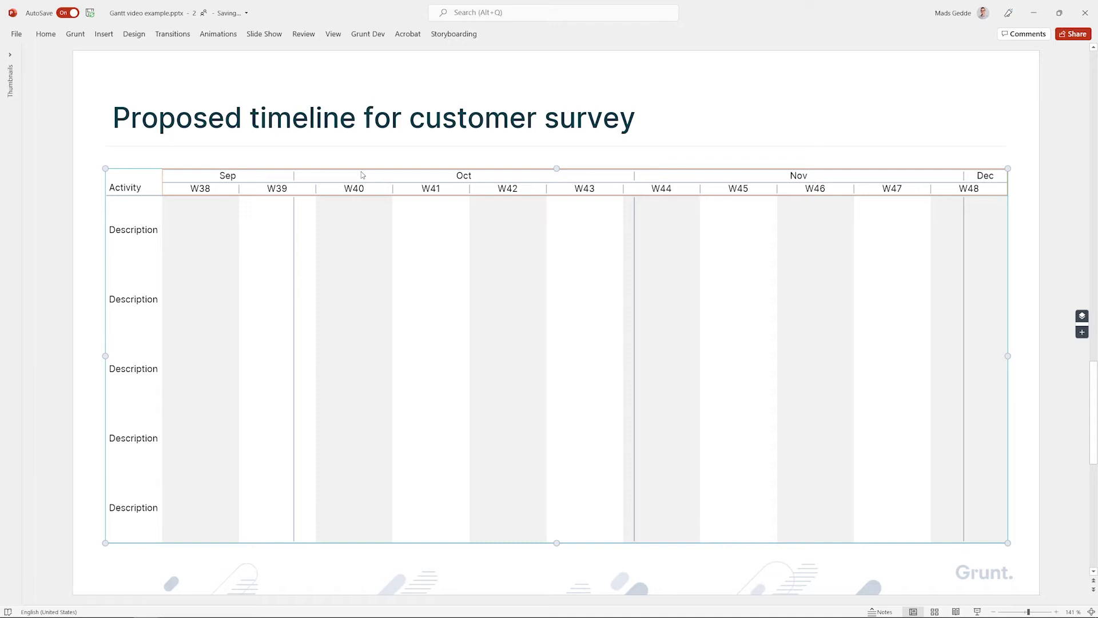
- Set the timeline date range from 03.10.2021 to 20.11.2021, showing weeks W40–W46
click(395, 176)
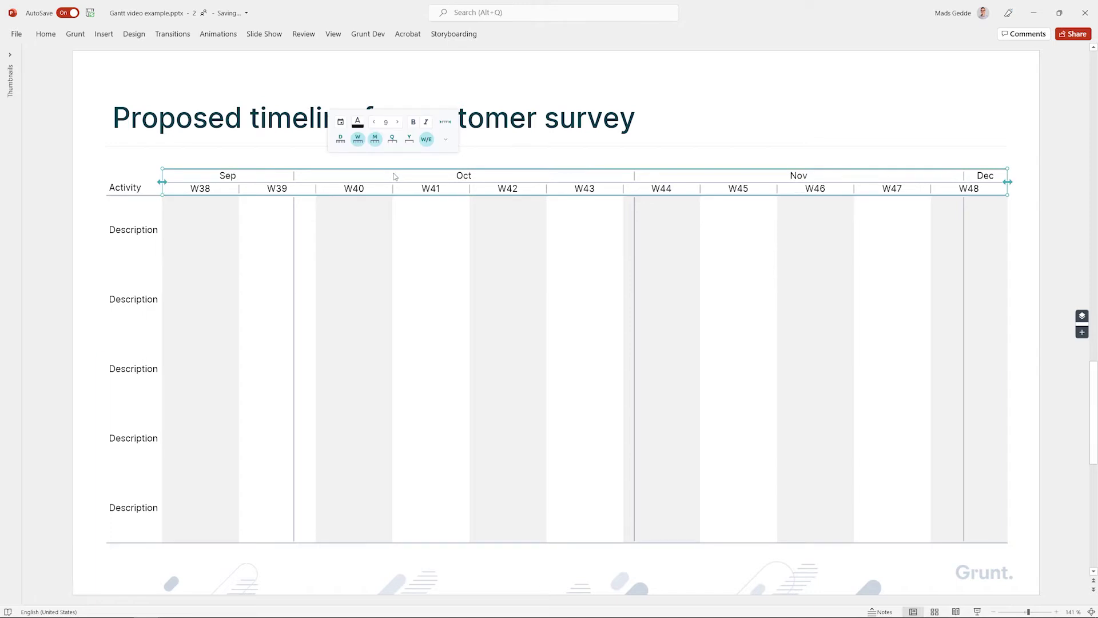
click(341, 122)
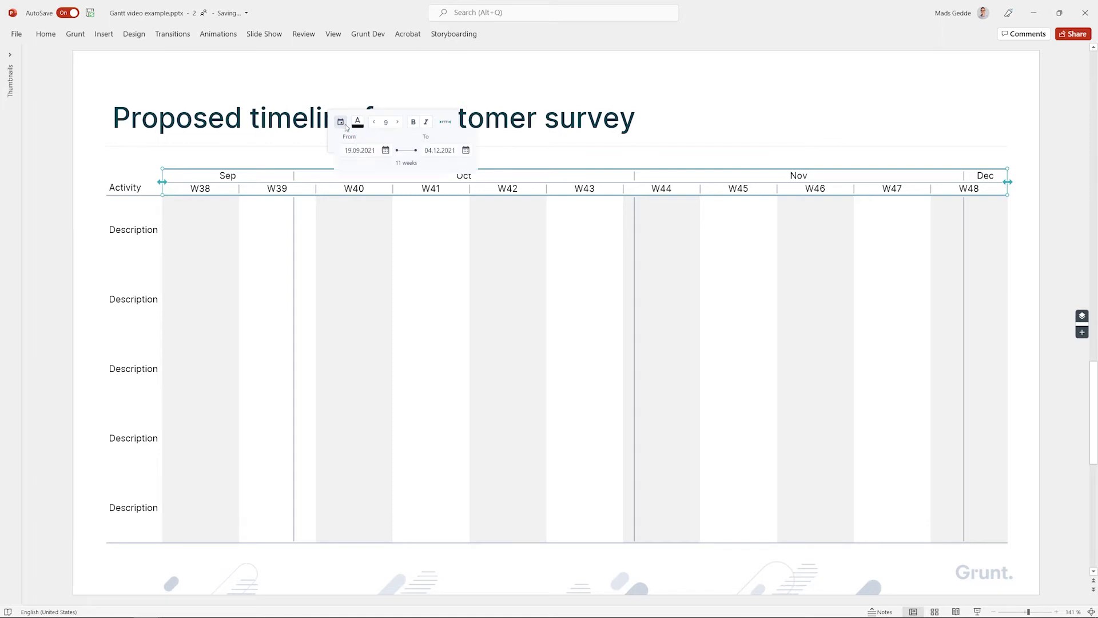
click(386, 149)
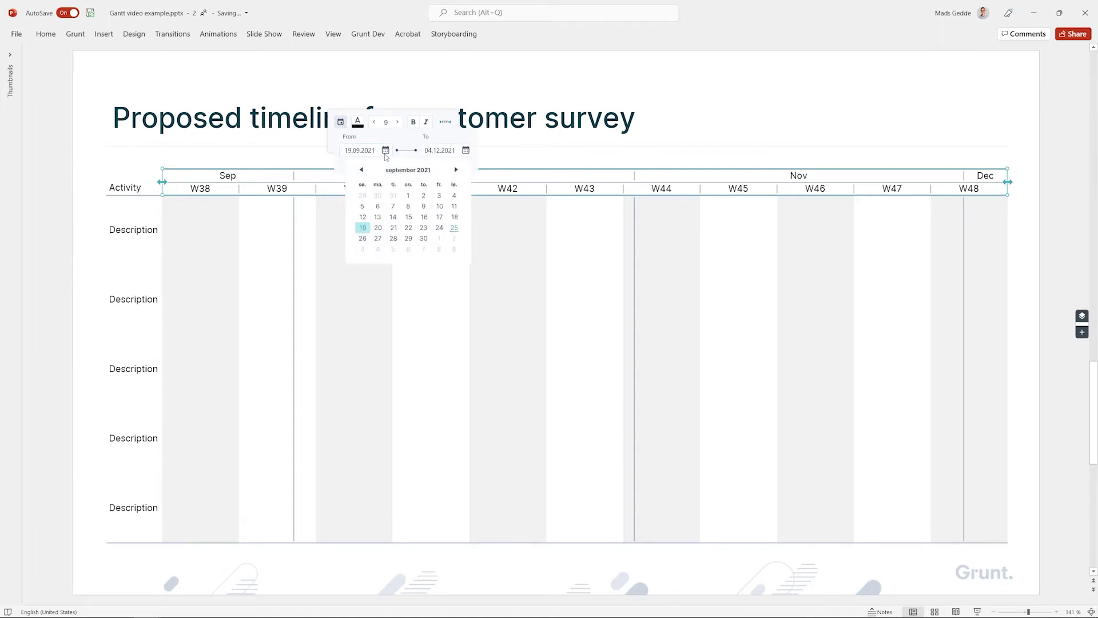
click(455, 170)
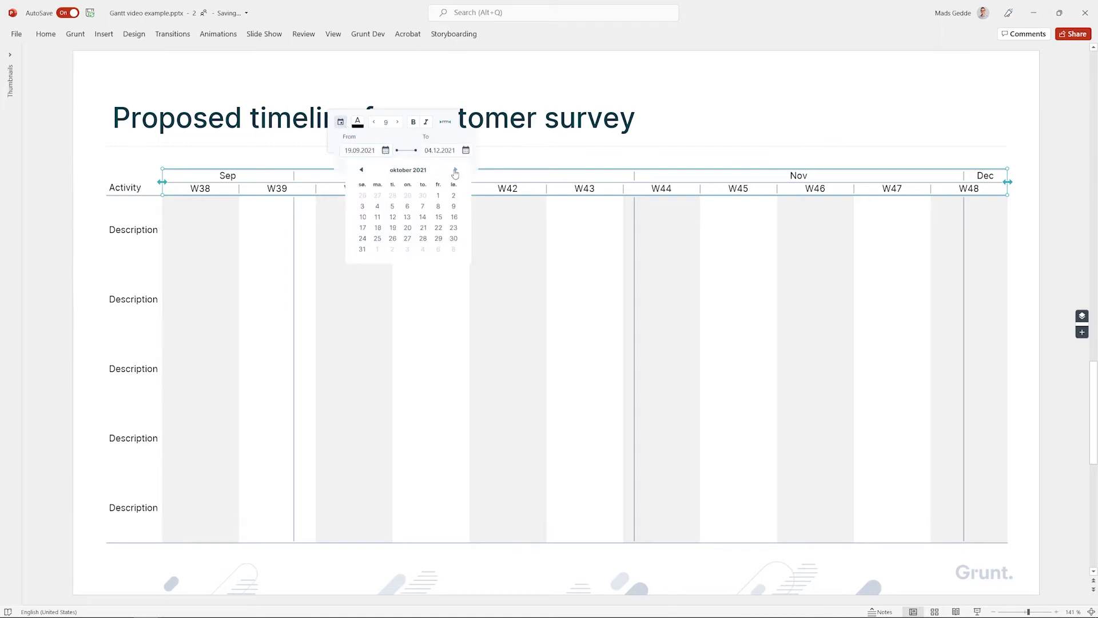
click(366, 210)
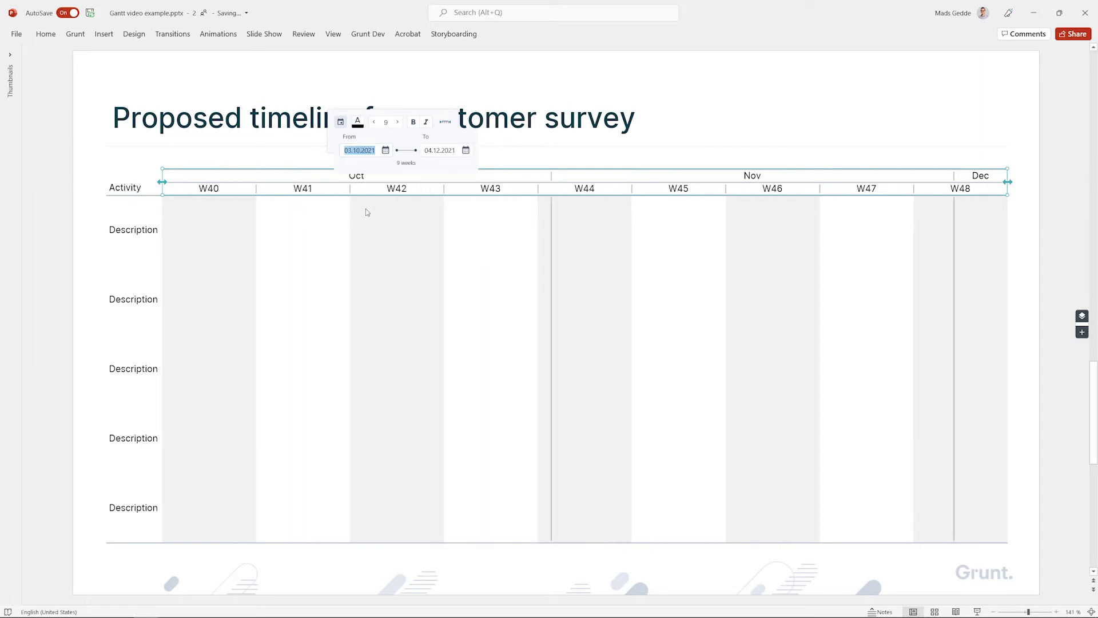
click(465, 150)
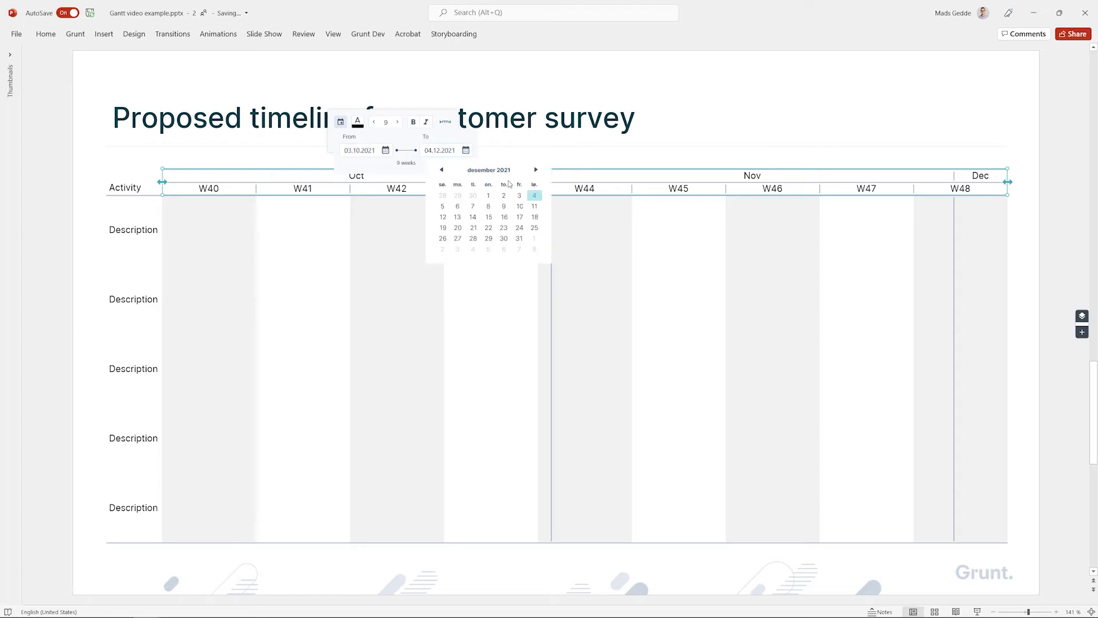
click(441, 170)
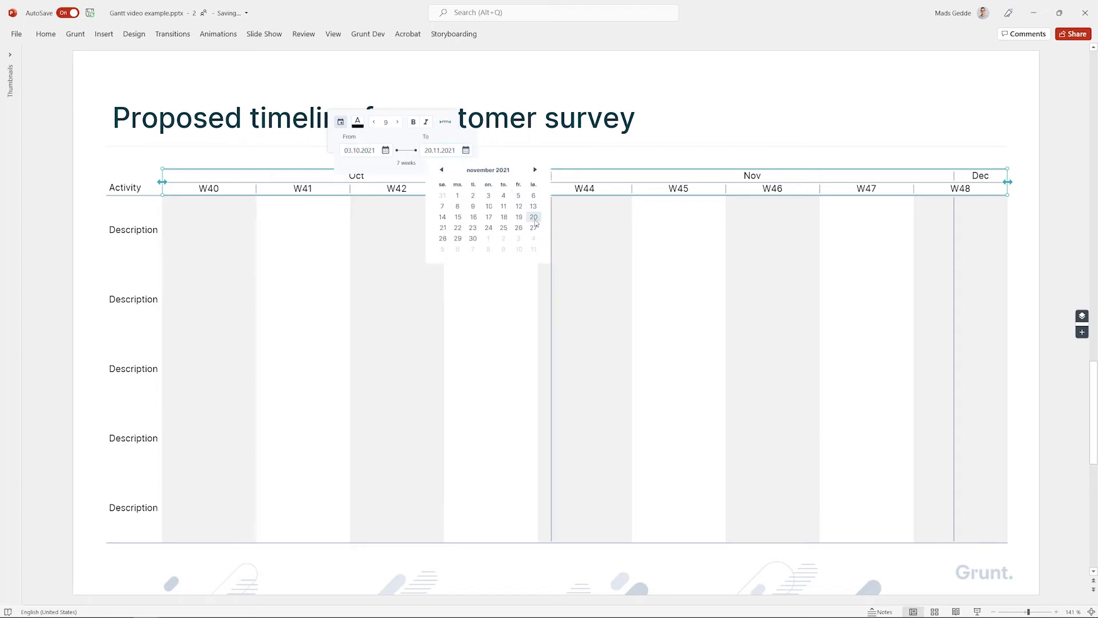
click(534, 217)
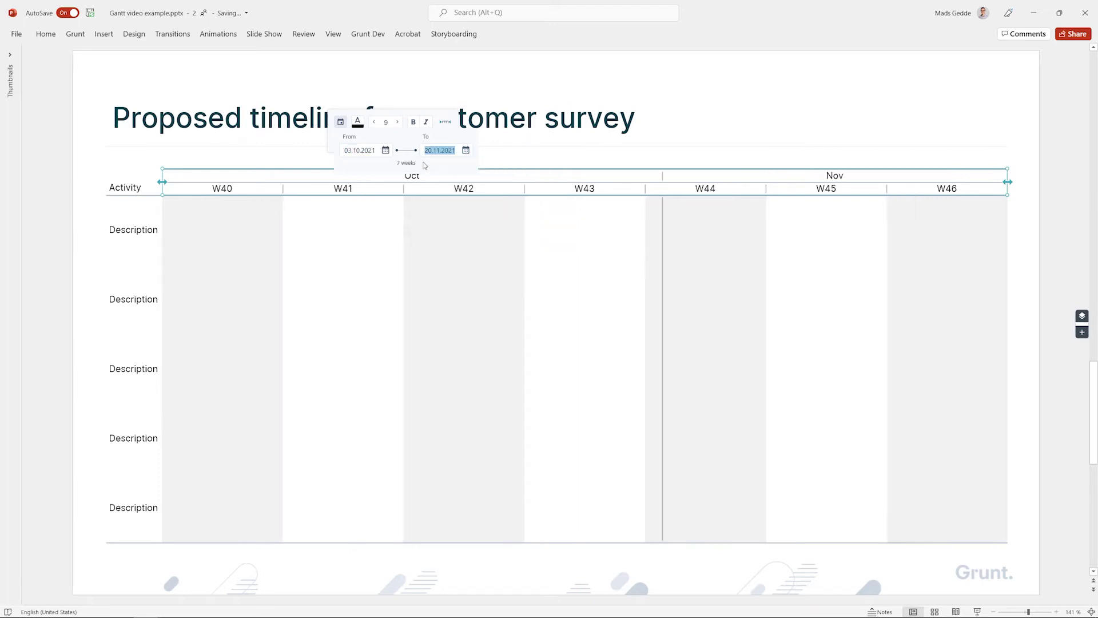
click(338, 124)
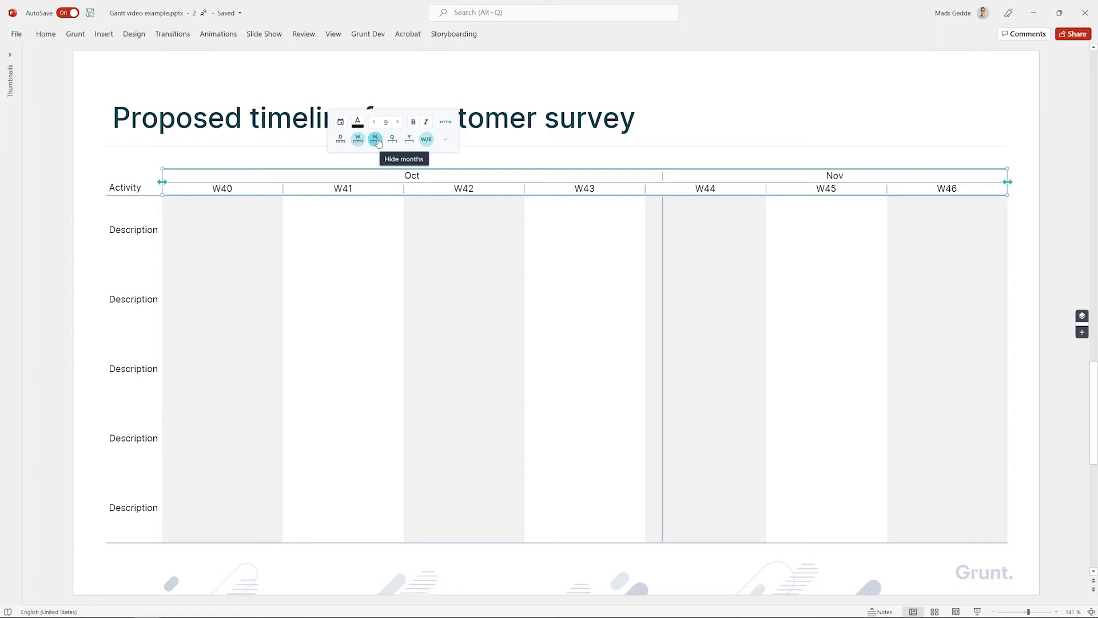
- Add a day row with separator lines between days, and hide weekends from the timeline
click(340, 140)
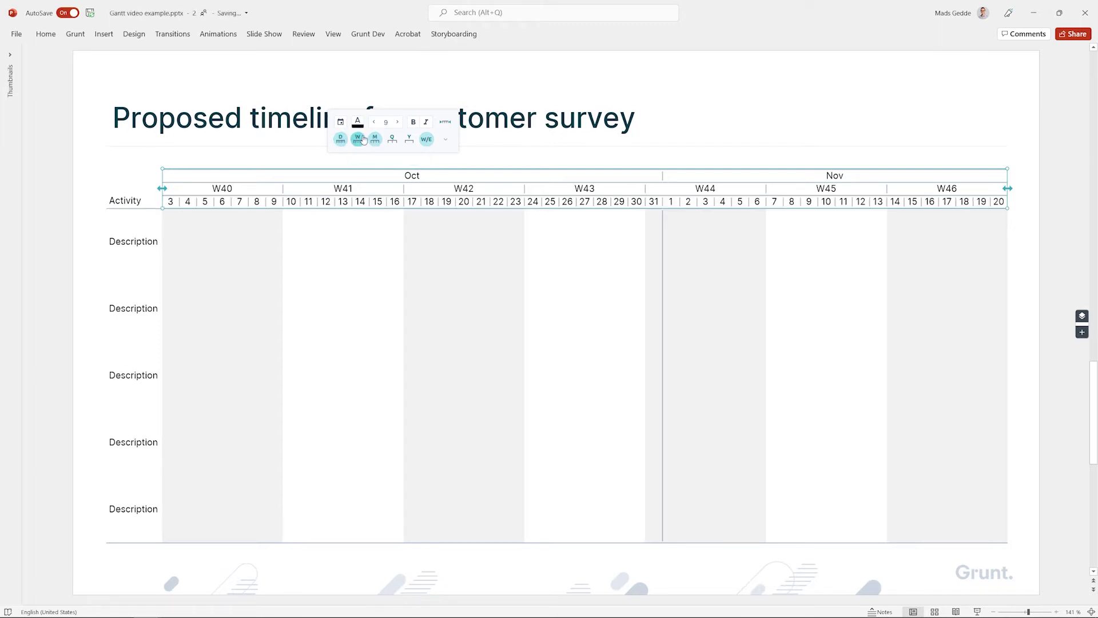
click(446, 139)
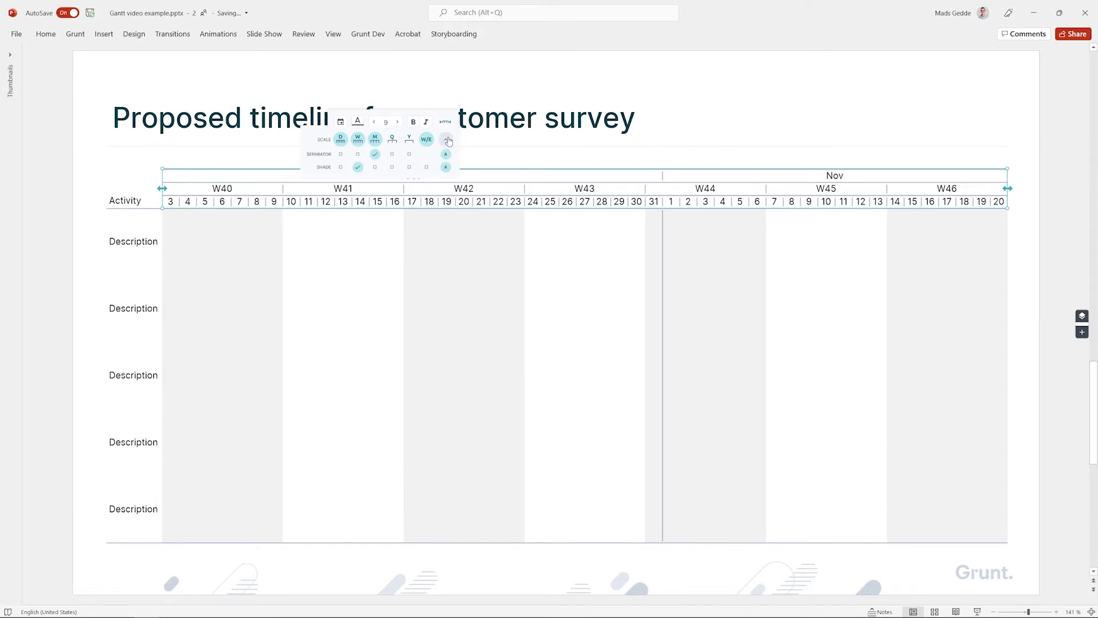
click(358, 167)
click(358, 167)
click(375, 155)
click(374, 155)
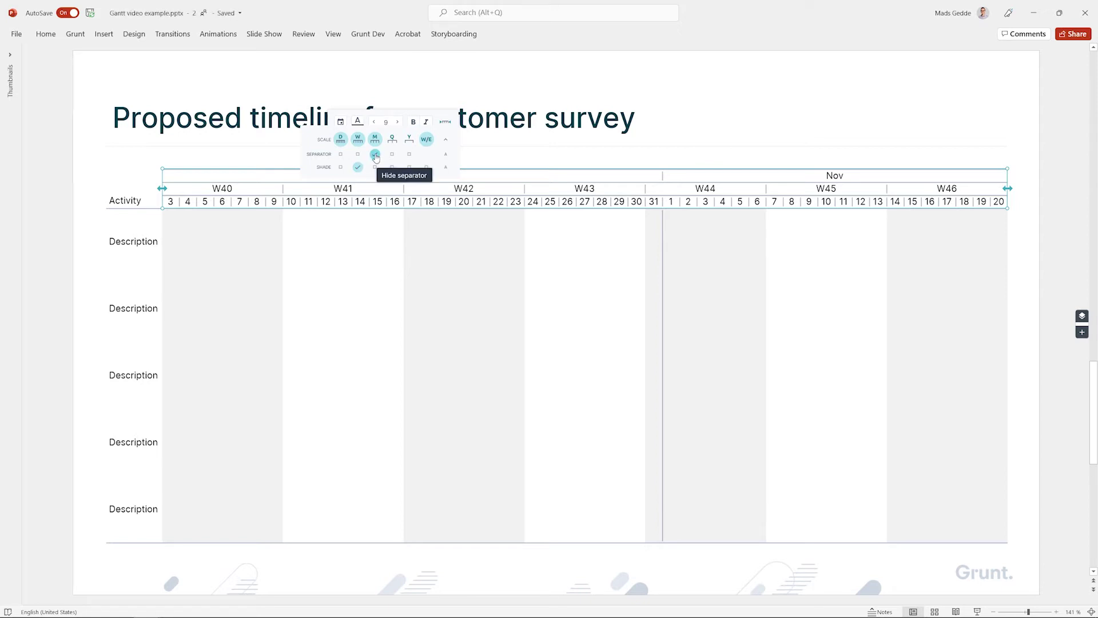
click(340, 154)
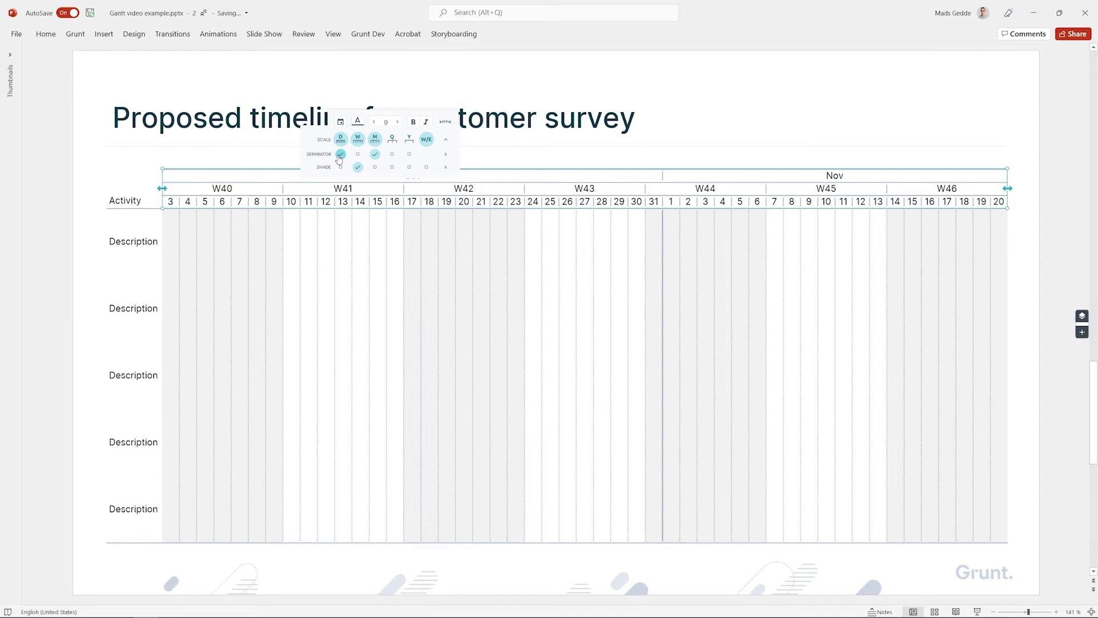
click(445, 140)
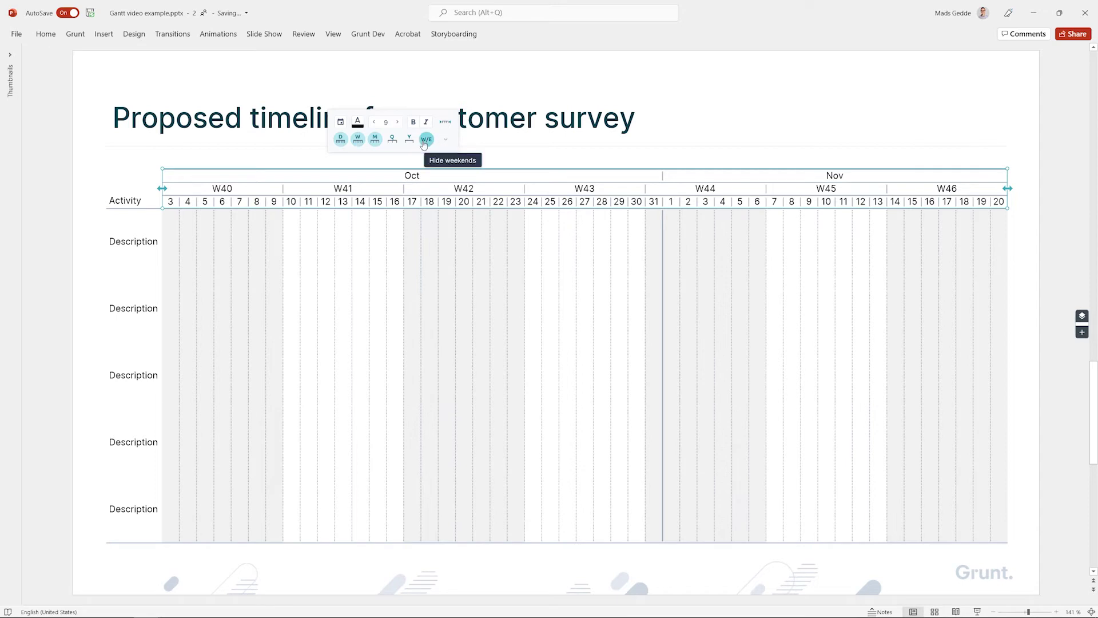
click(424, 144)
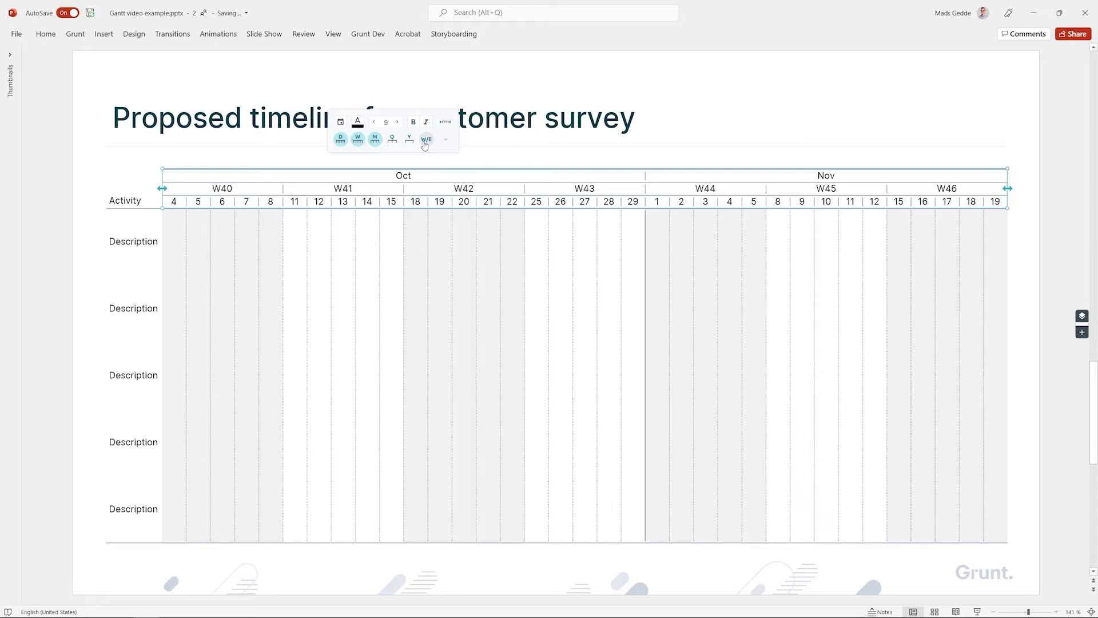
- Show the day labels as weekday initials (M T W T F)
click(370, 201)
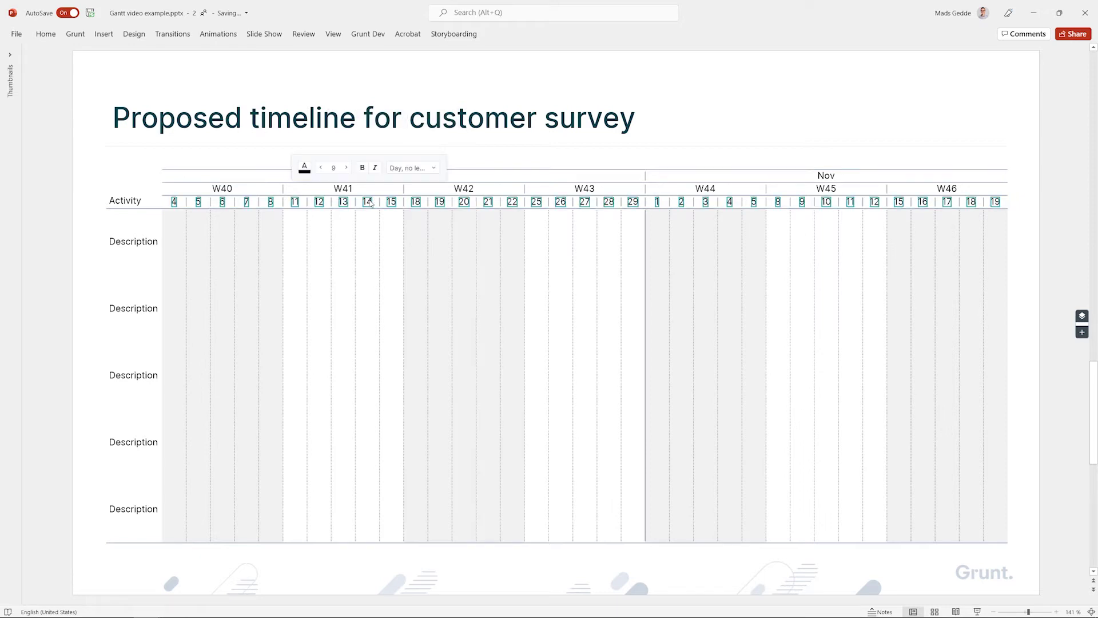
click(422, 168)
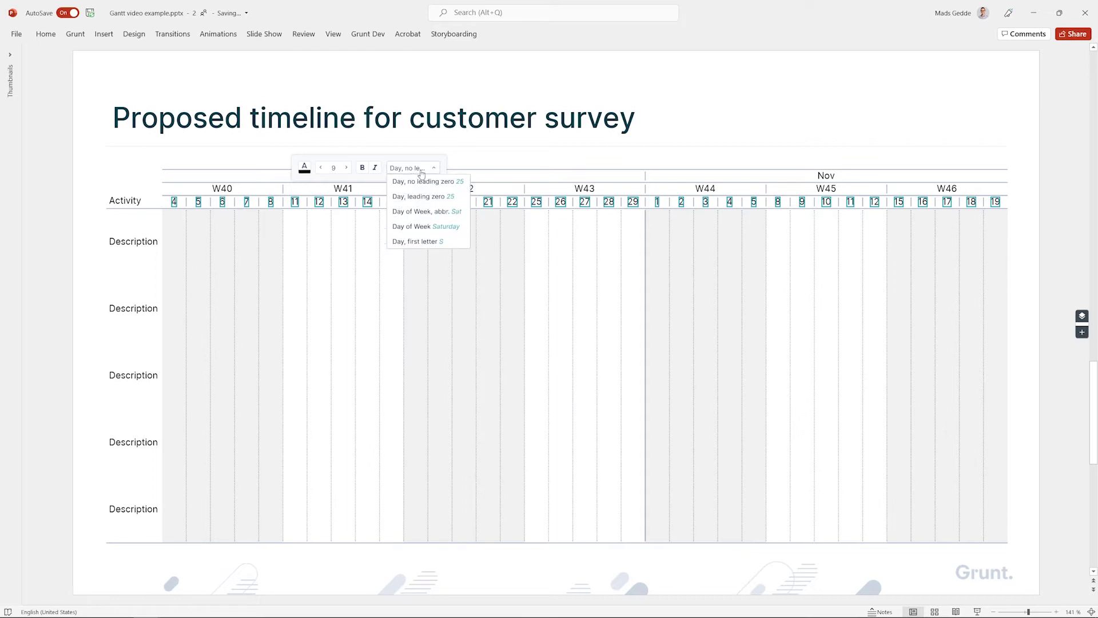
click(457, 242)
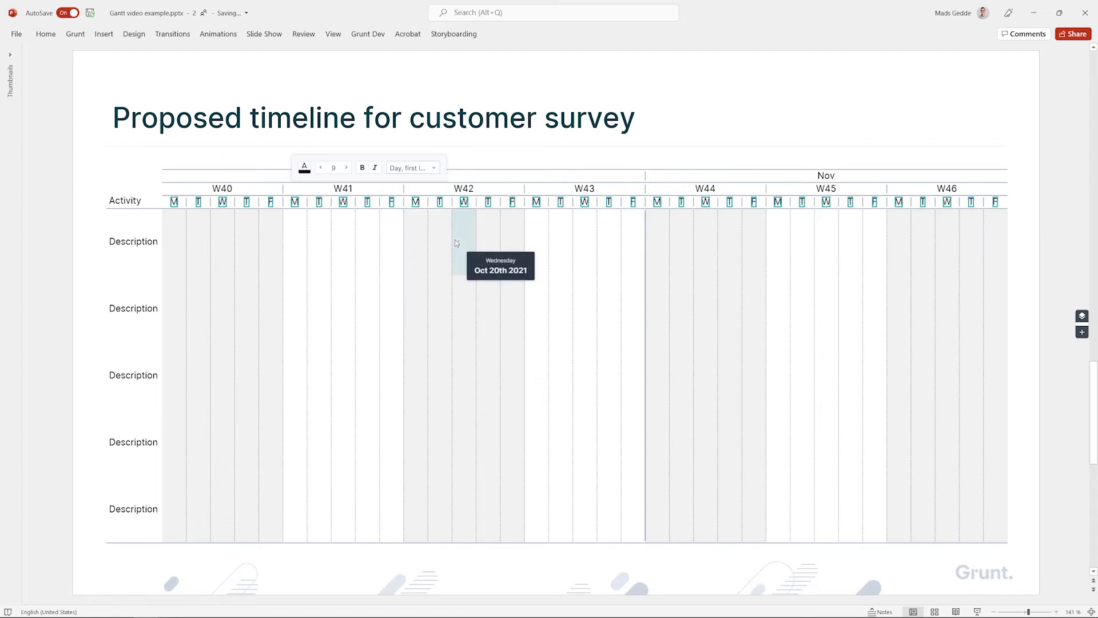
- Show the month labels as full names, October and November
click(833, 178)
click(867, 141)
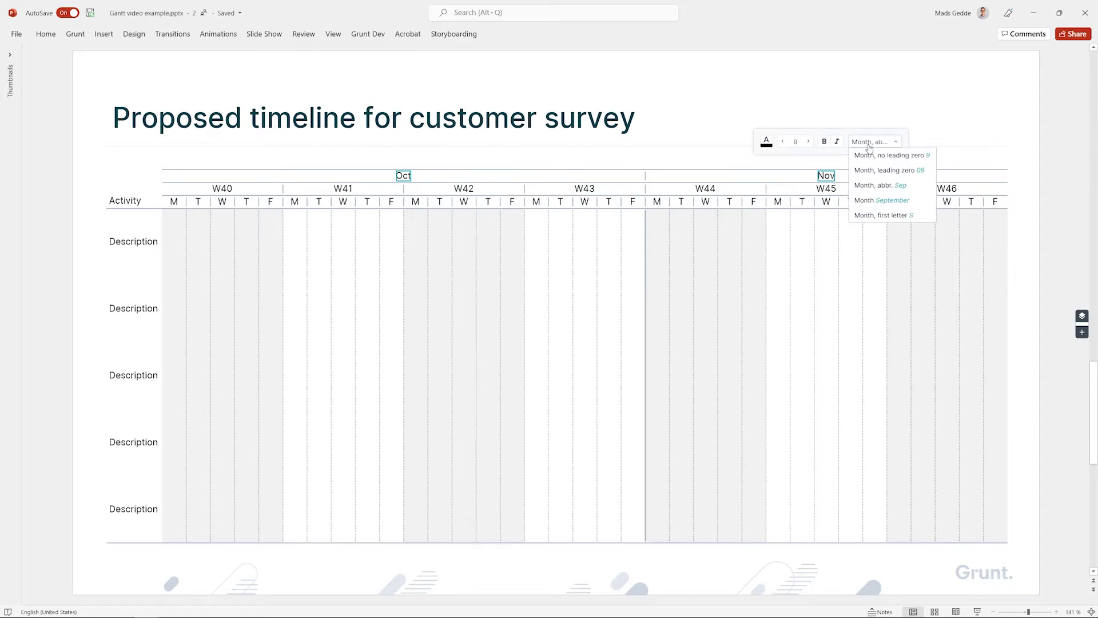
click(918, 201)
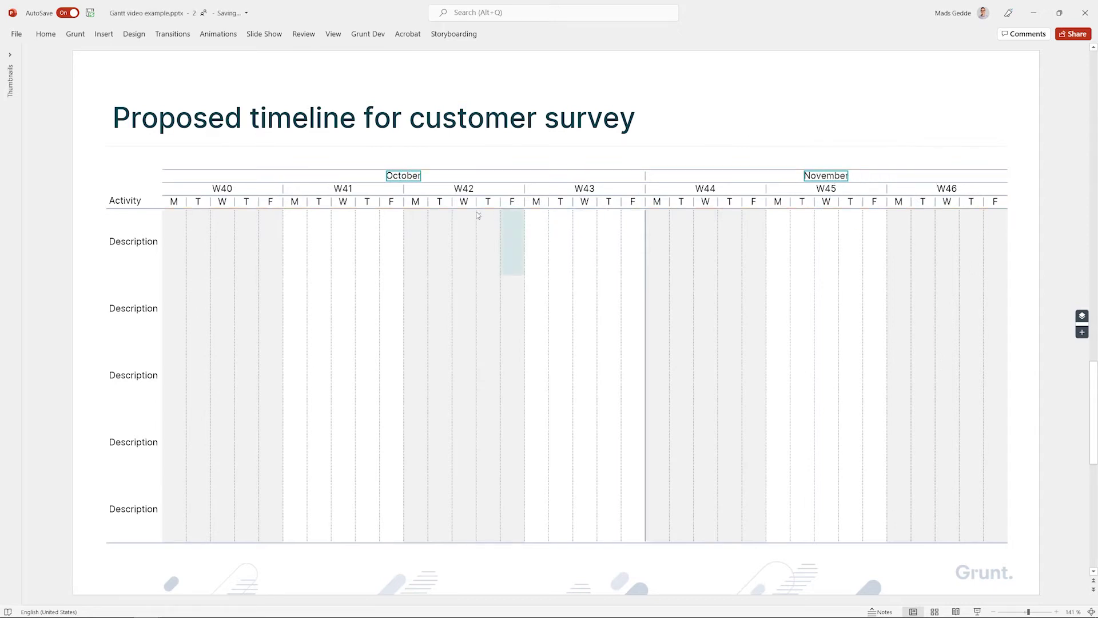
click(147, 241)
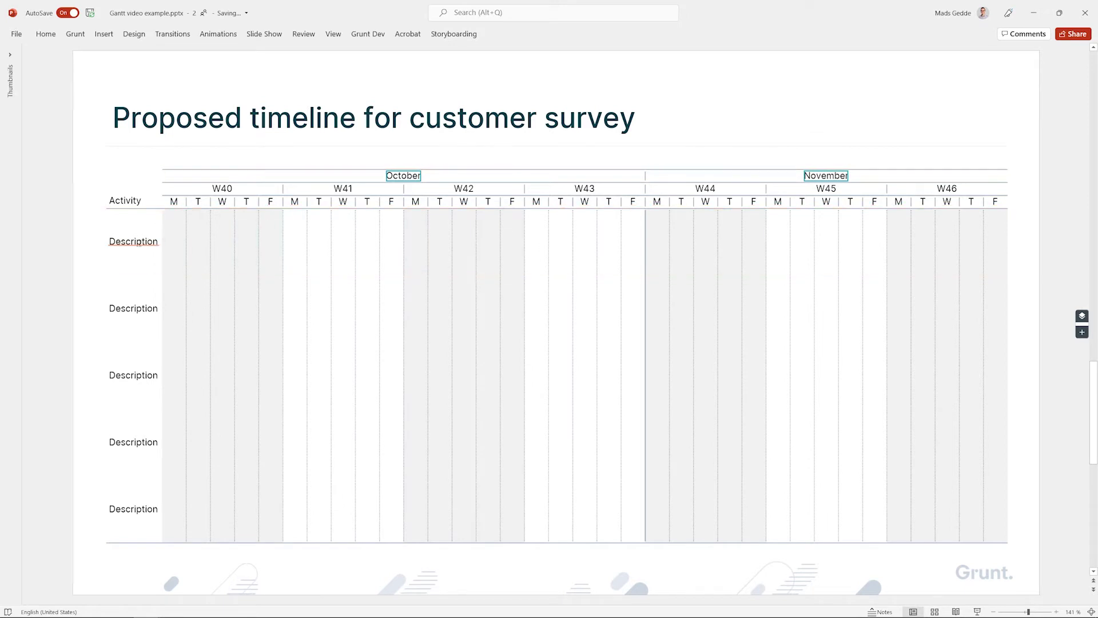
- Rename the first row to 'Activity name, quite looooooong' and widen the label column to fit
click(140, 243)
text(A)
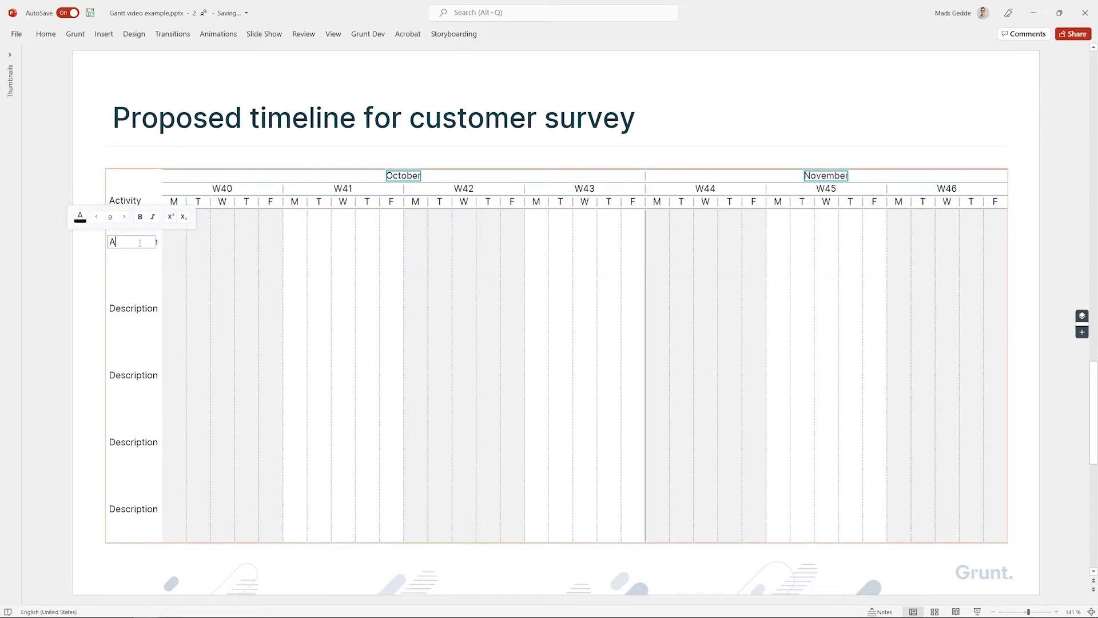
text(ctivity name)
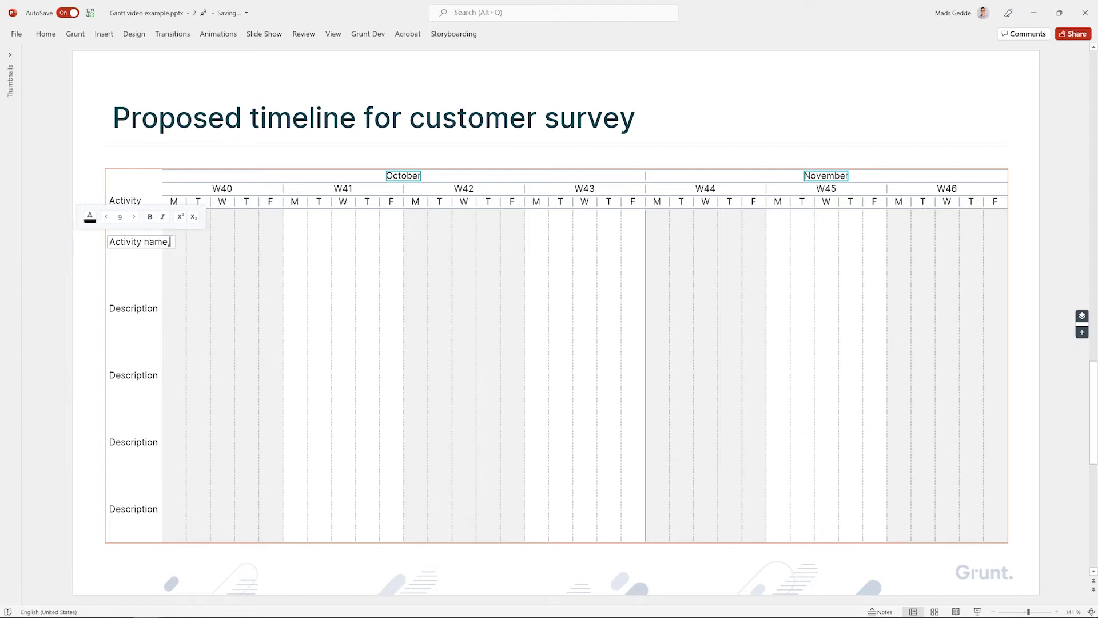
text(, quite looooooong)
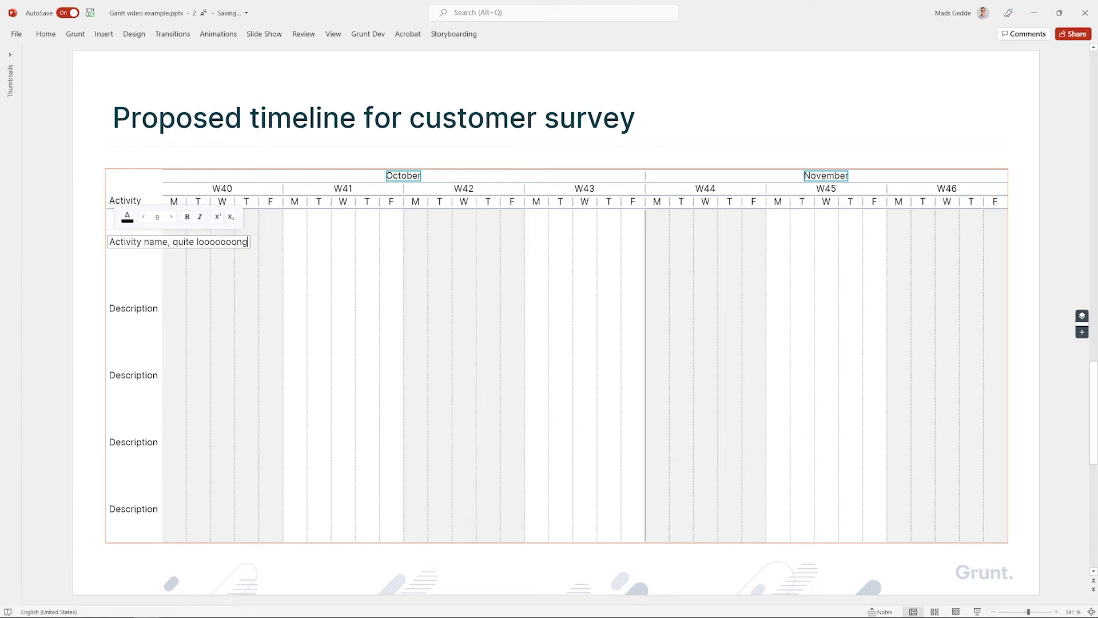
key(Escape)
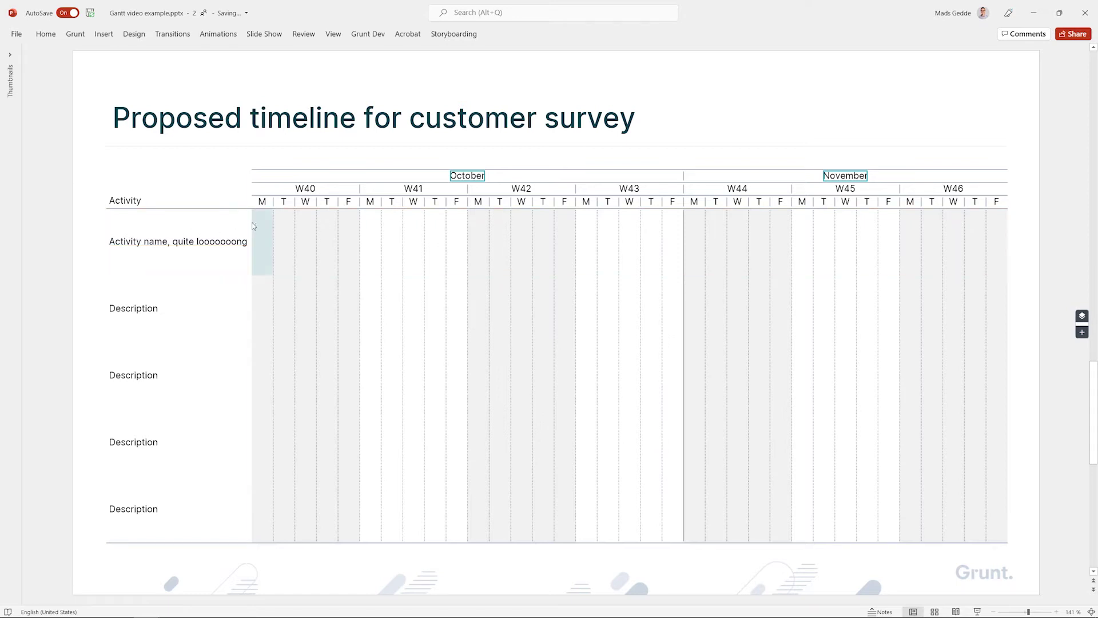
drag(251, 222, 181, 231)
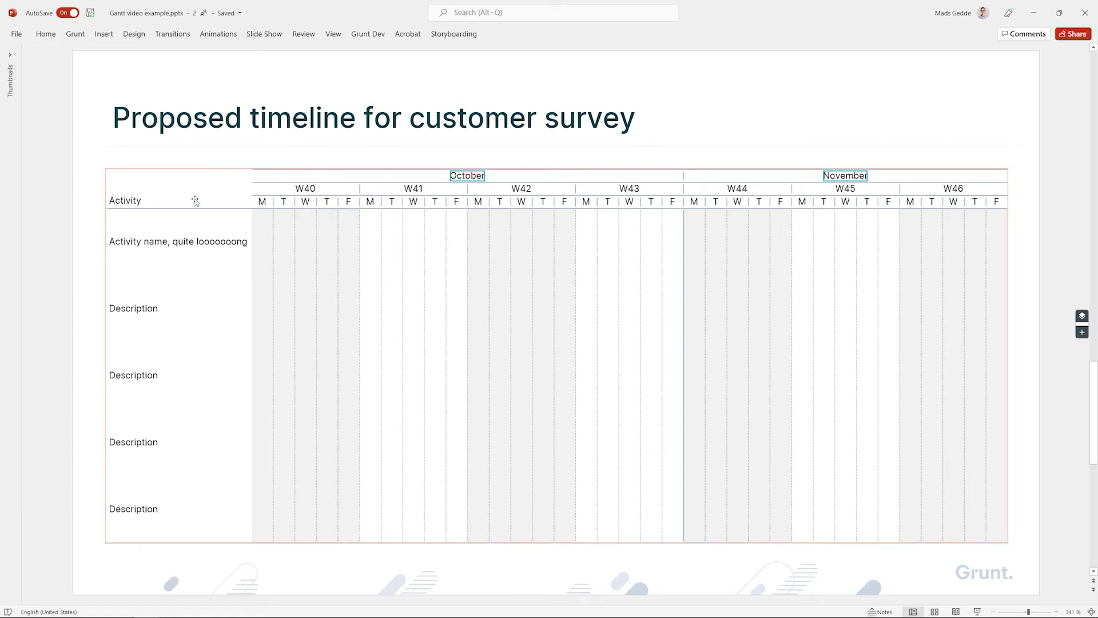
- Hide the activity column and raise the chart text size from 9 to 11
click(170, 175)
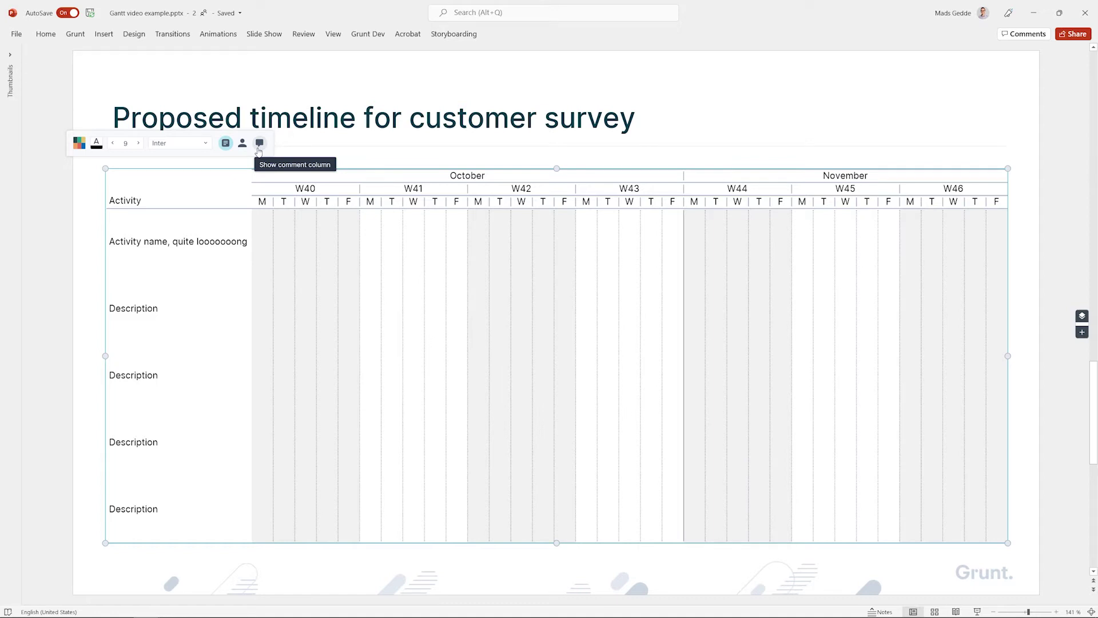
click(227, 146)
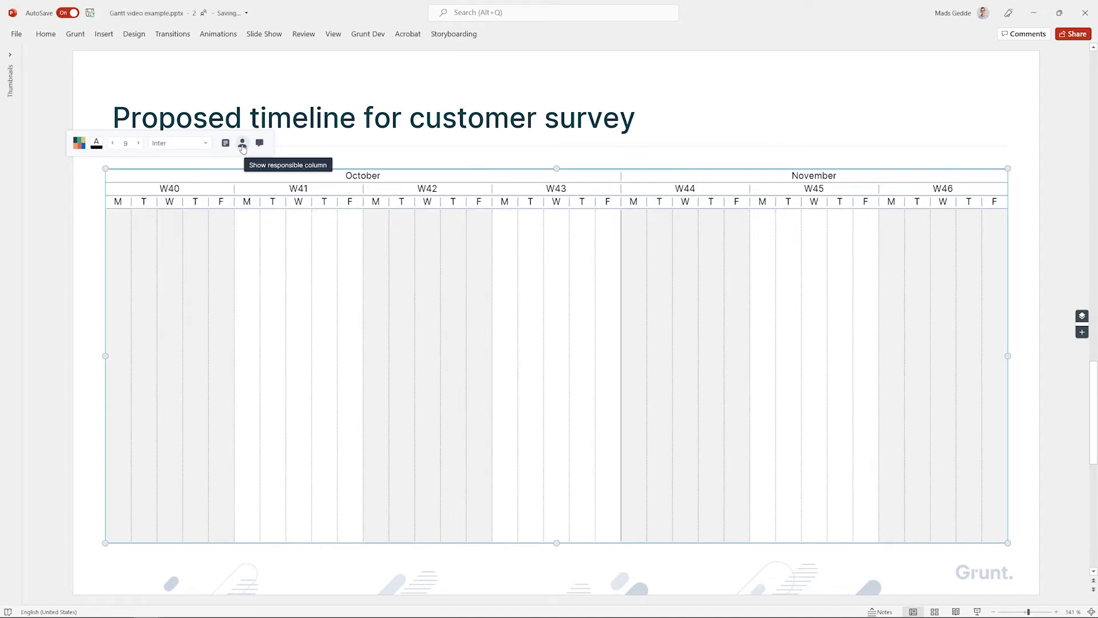
click(242, 147)
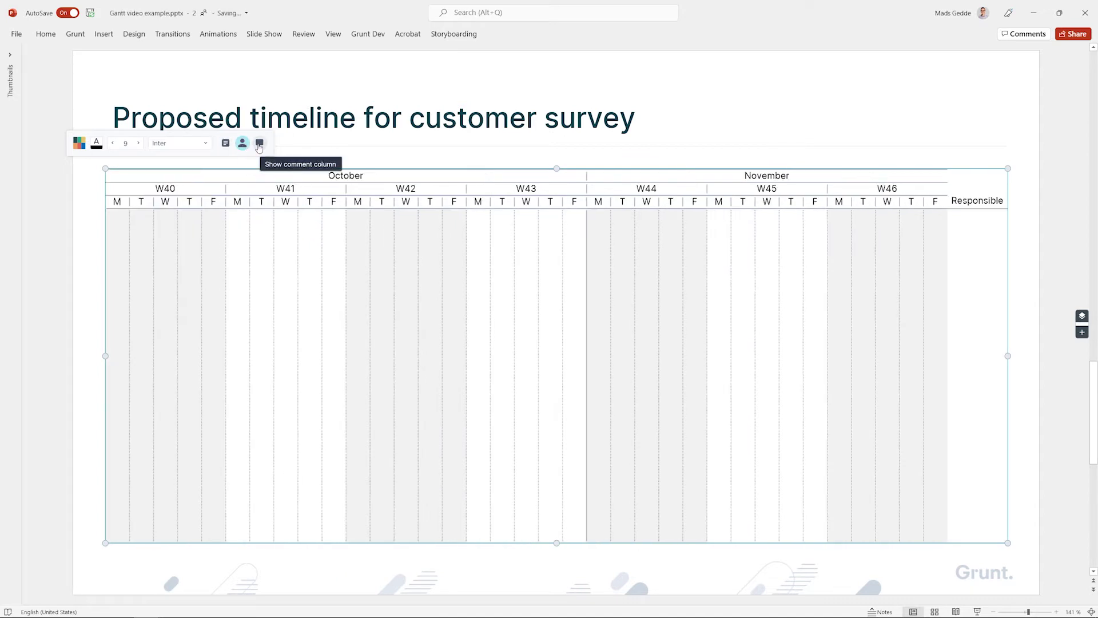
click(259, 144)
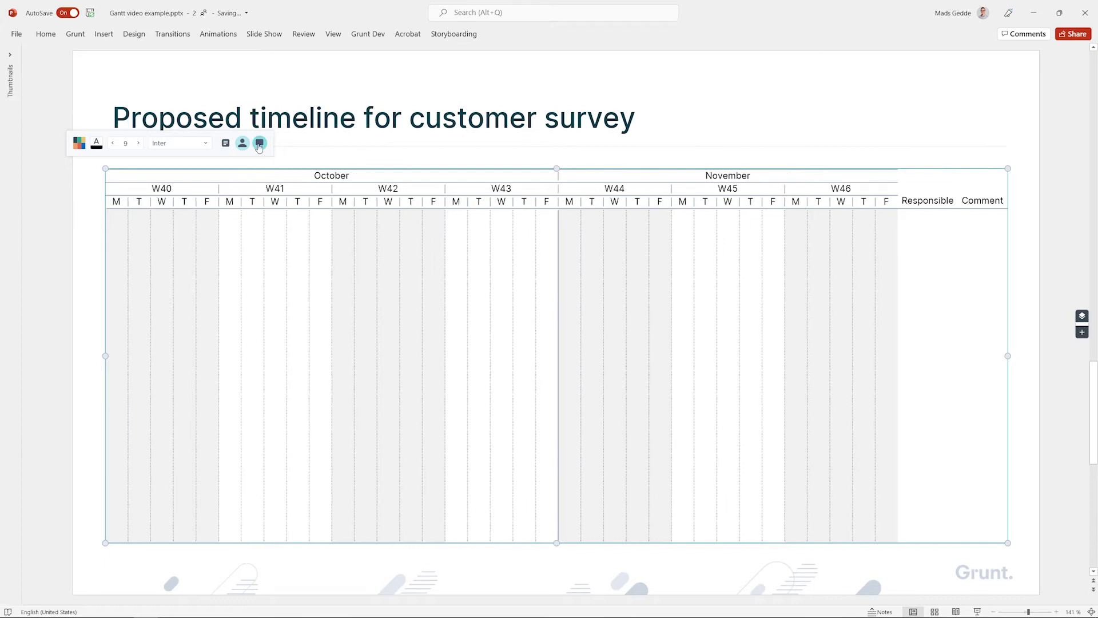
click(259, 144)
click(246, 145)
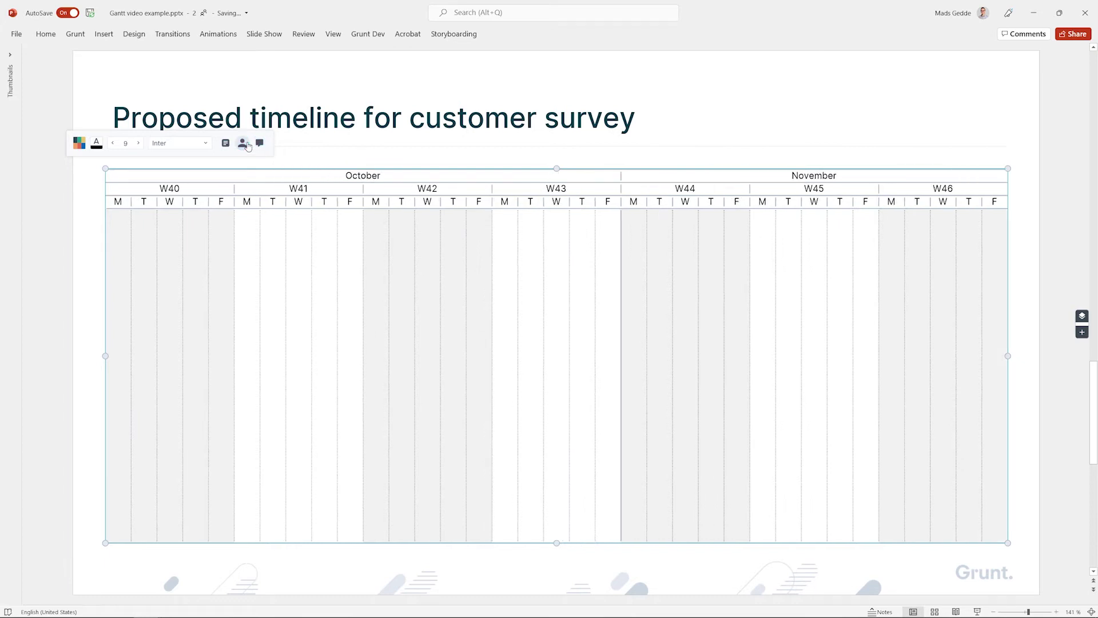
click(139, 144)
click(139, 144)
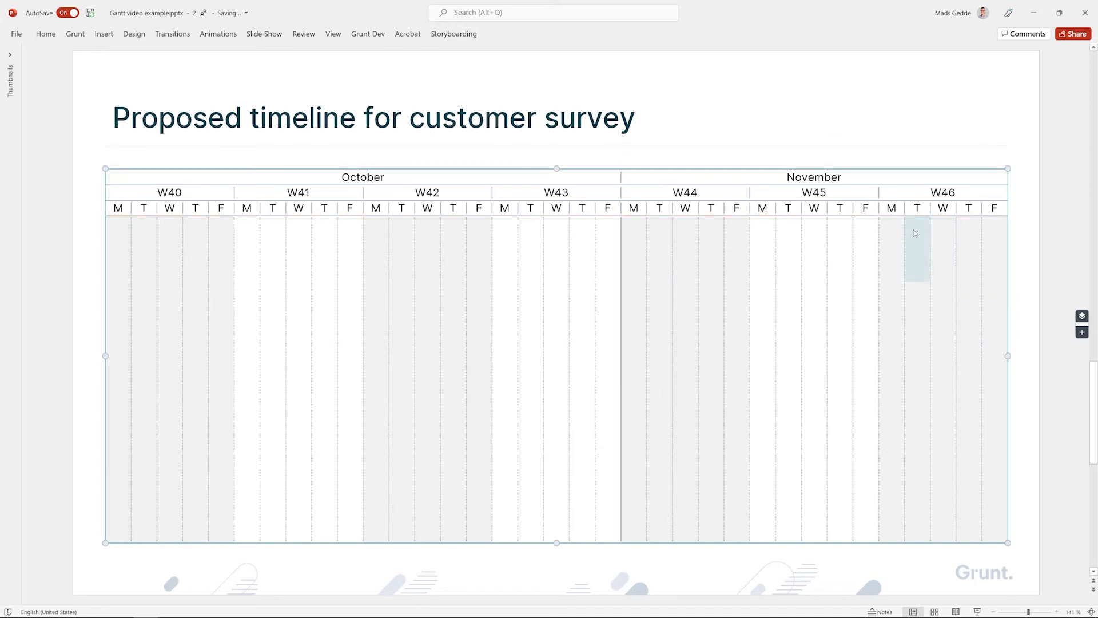
- Insert a milestone labelled 'Presentation & Handoff' on Tuesday 16 November 2021 in W46
mouse_move(919, 259)
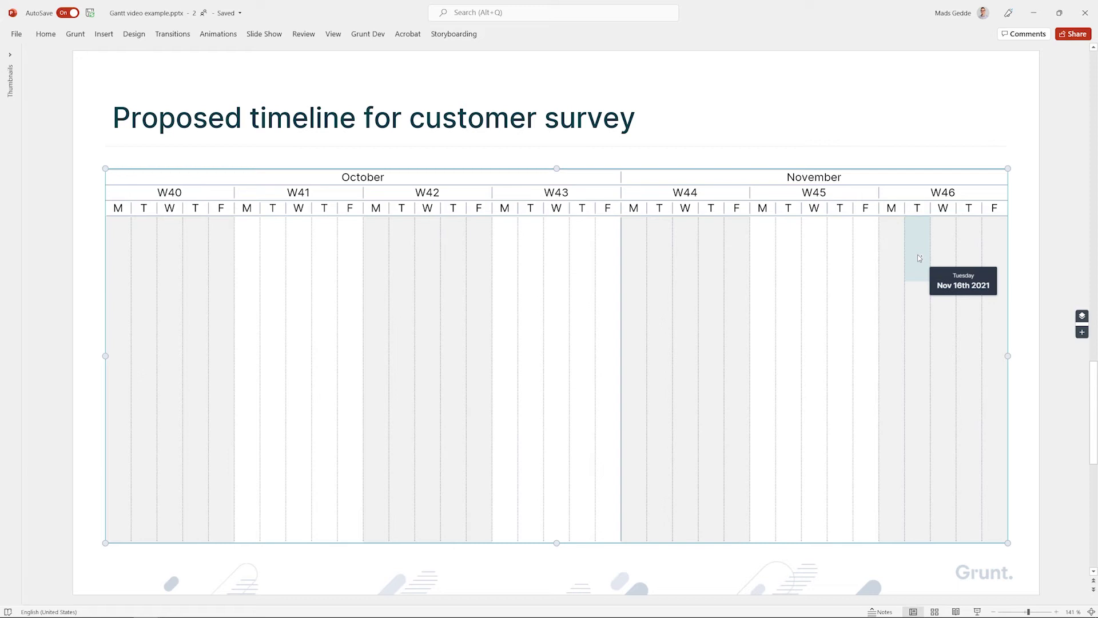
click(919, 258)
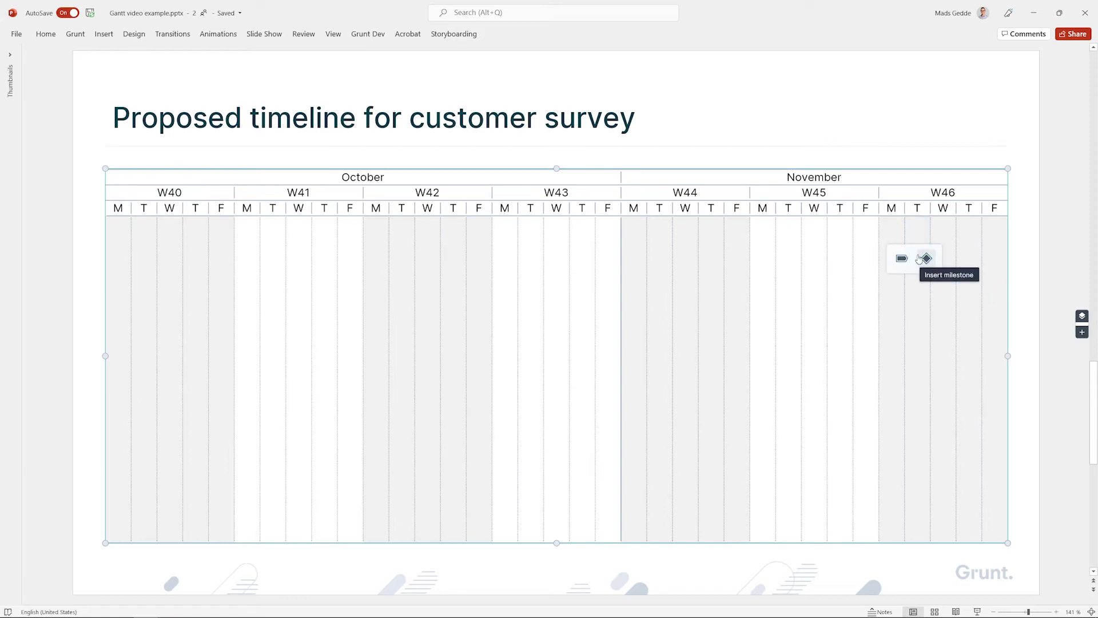
click(927, 259)
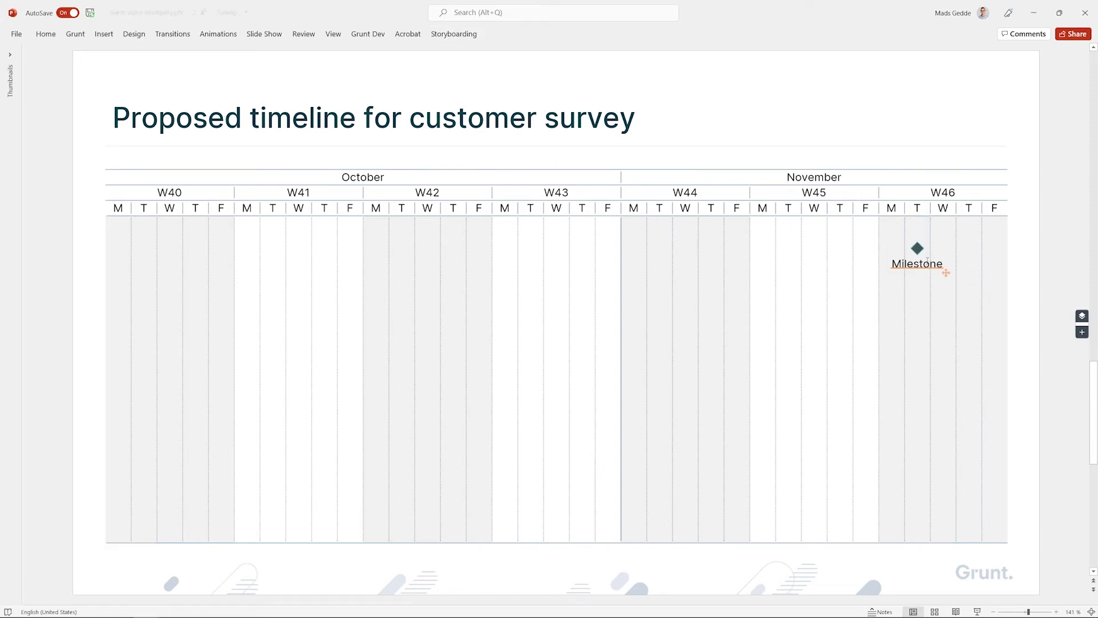
click(927, 264)
text(Presentation )
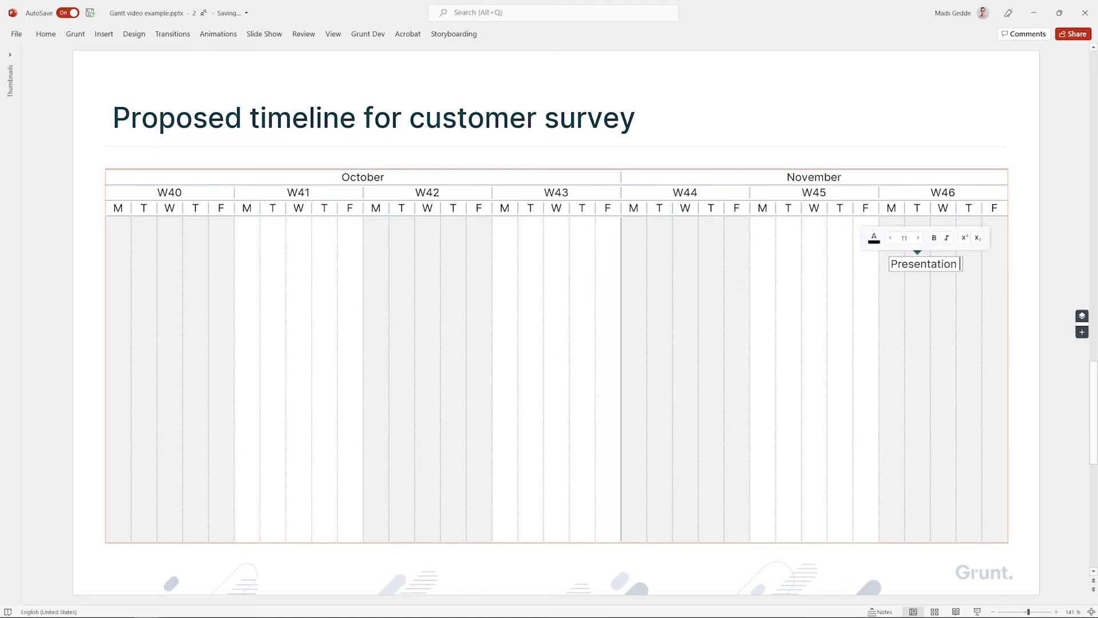
text(& Handoff)
key(Return)
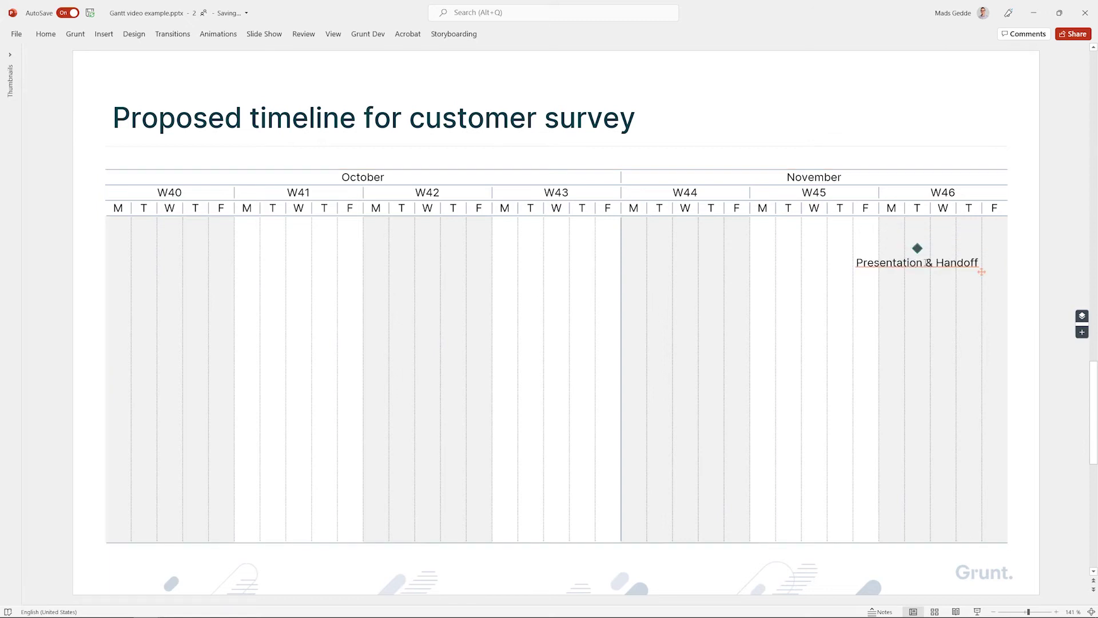
- Make the 'Presentation & Handoff' milestone label bold
click(981, 271)
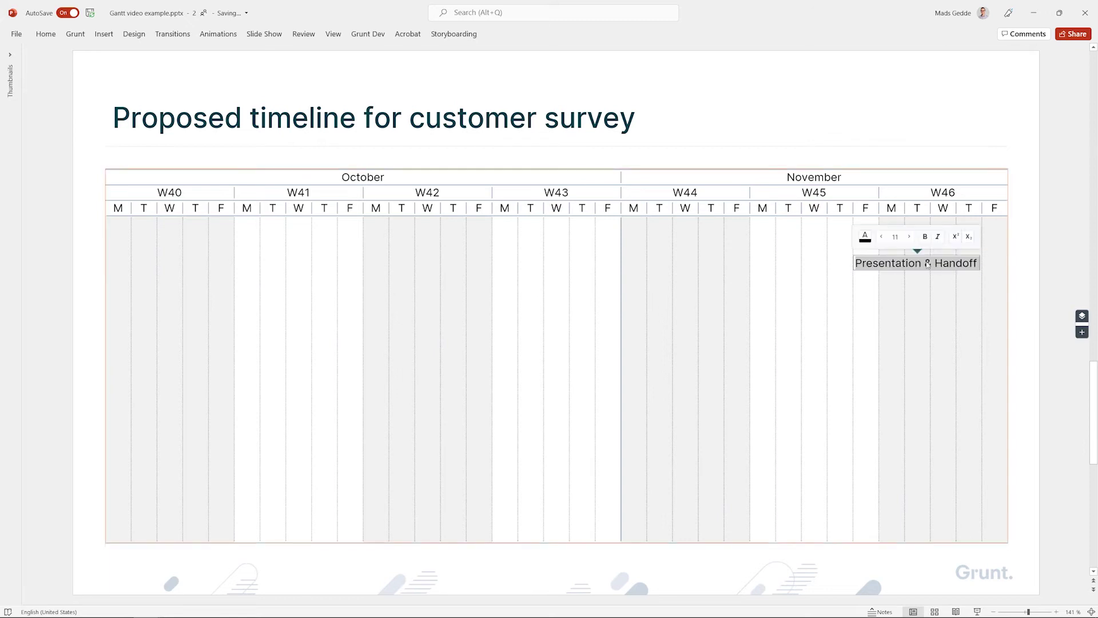
click(927, 236)
click(1038, 260)
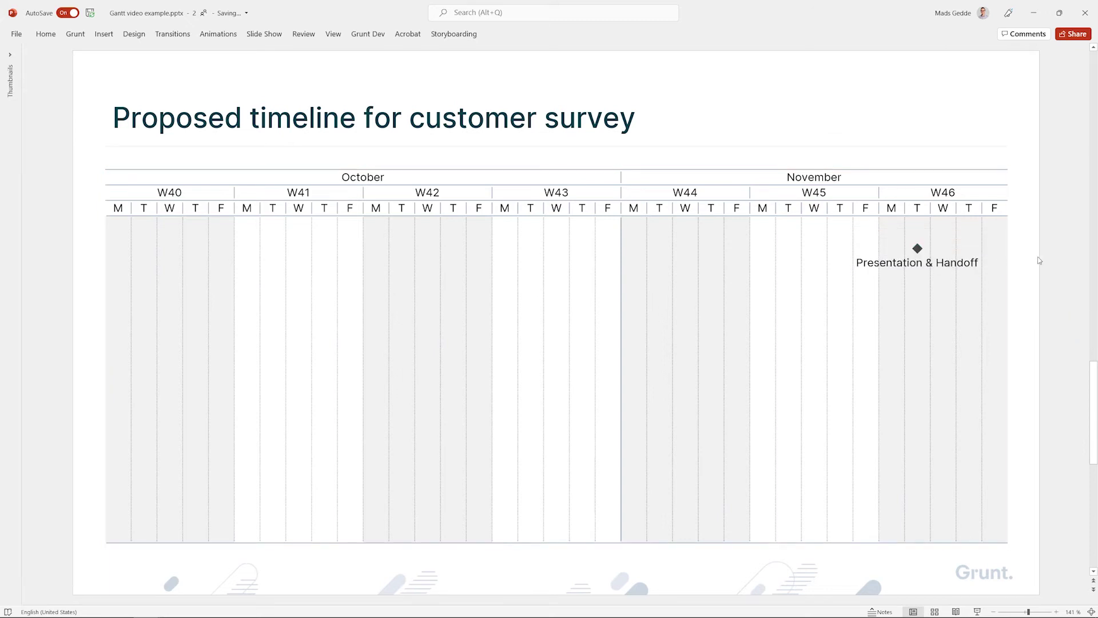
mouse_move(917, 248)
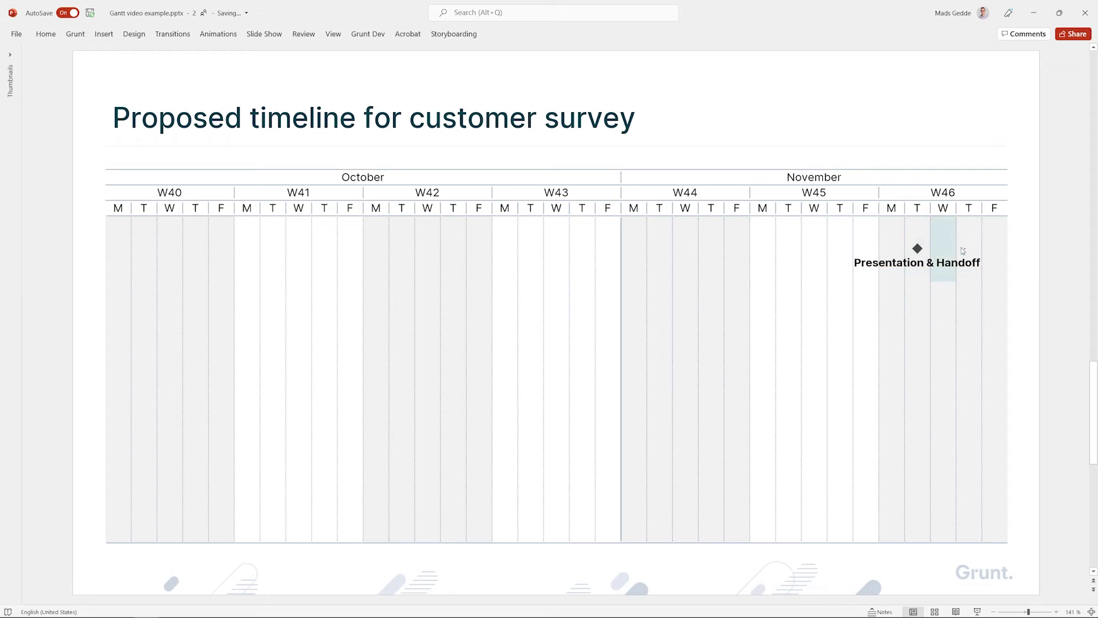
- Move the milestone onto the axis below the chart and show its dashed line up the timeline
drag(917, 248, 921, 559)
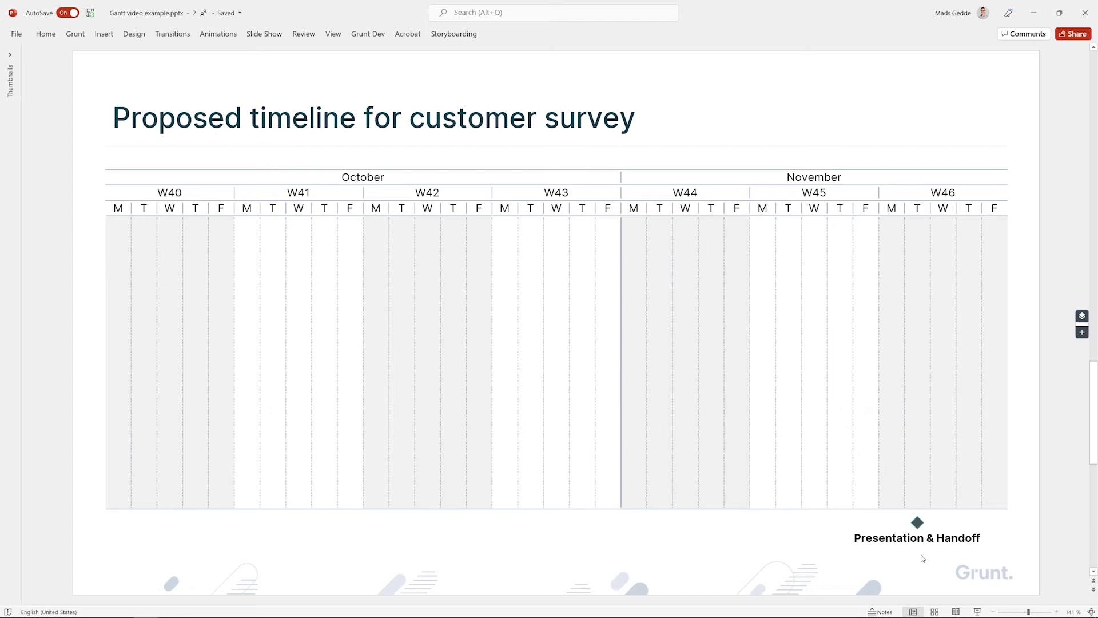
mouse_move(918, 522)
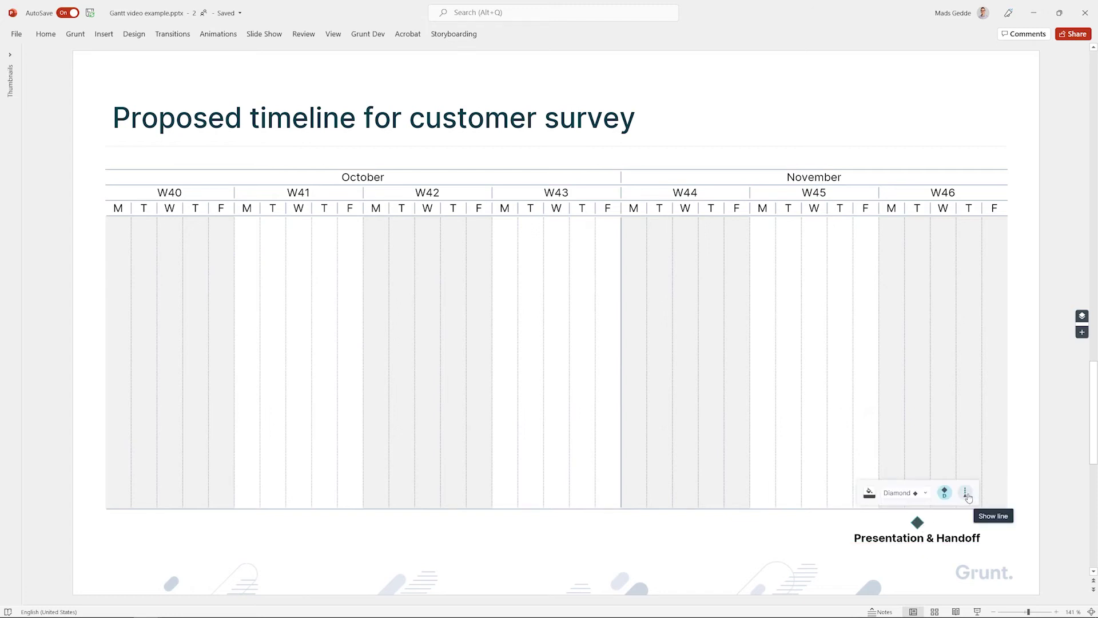
click(966, 494)
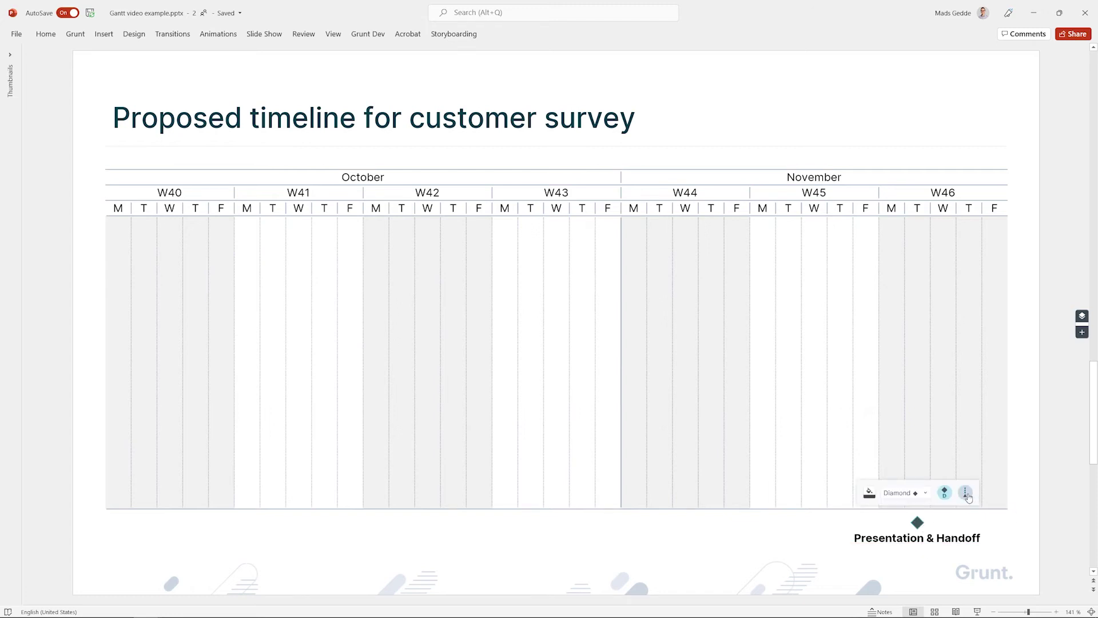
- Colour the milestone Accent 2 and change its marker shape to a triangle
click(869, 492)
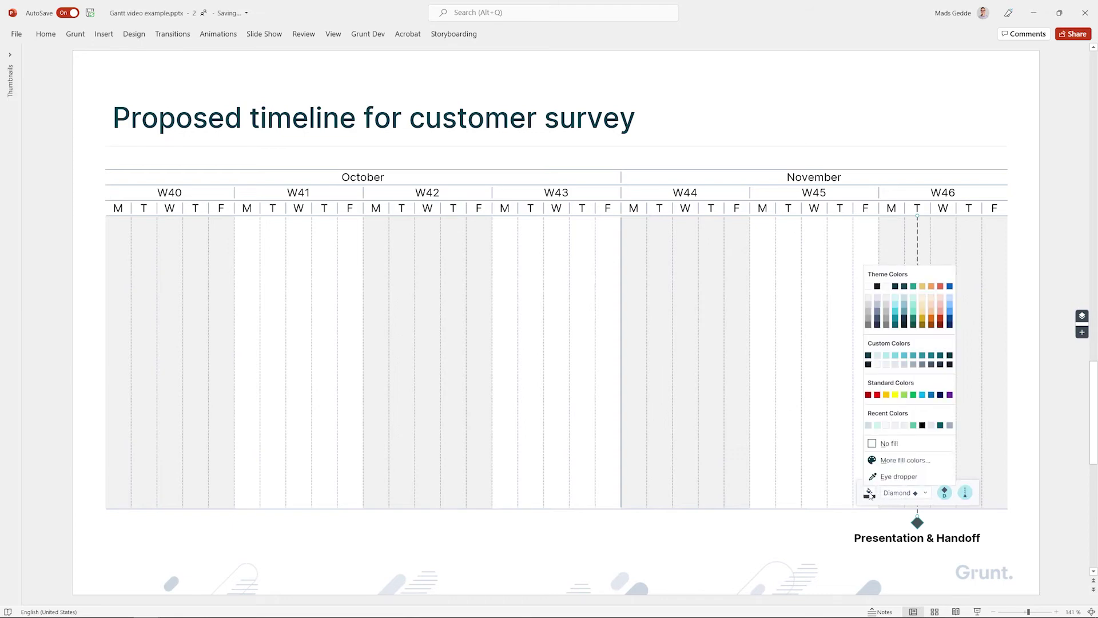
click(915, 286)
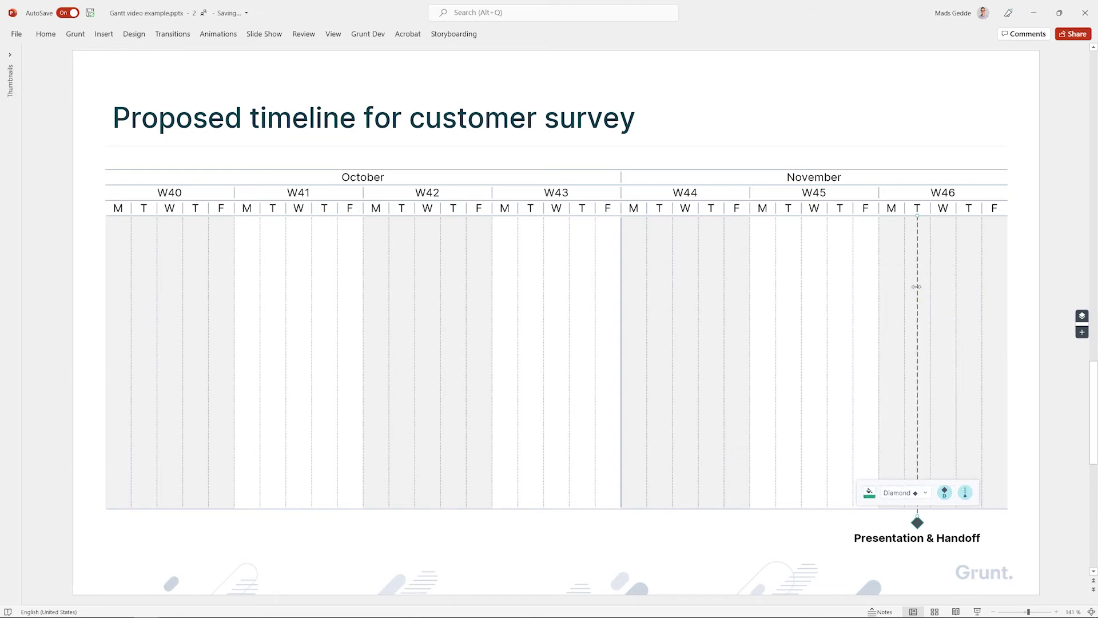
click(926, 497)
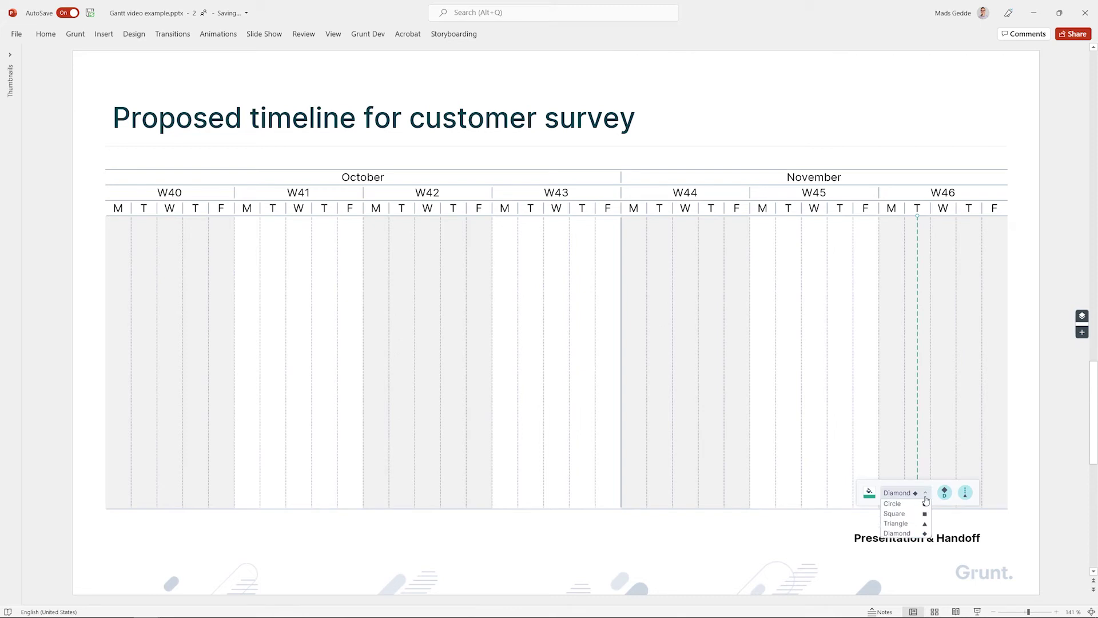
click(912, 524)
click(1017, 519)
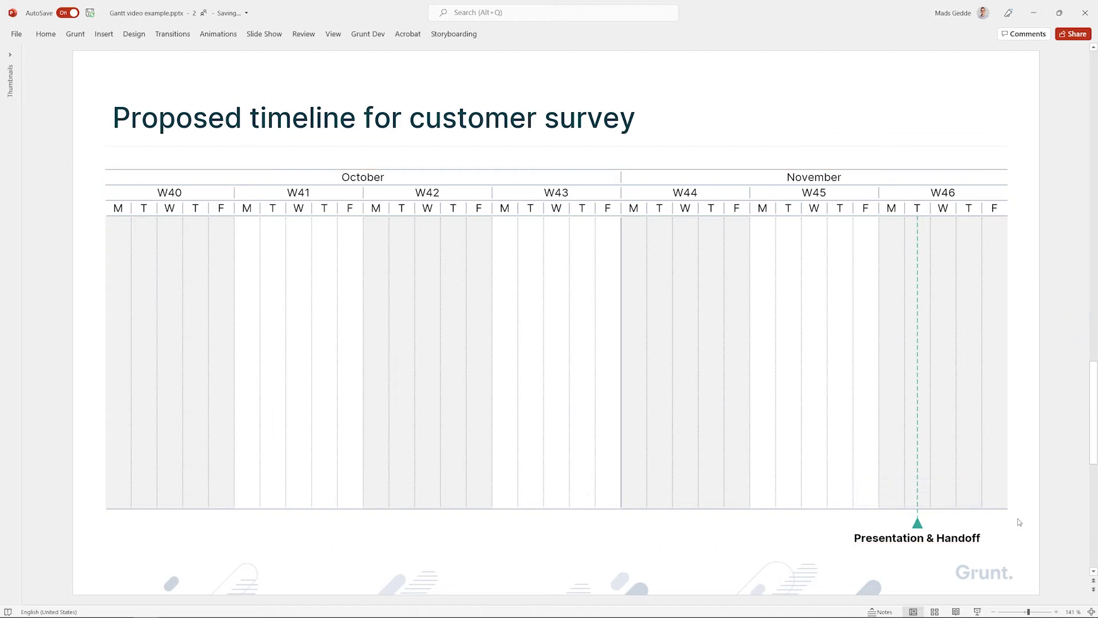
click(122, 235)
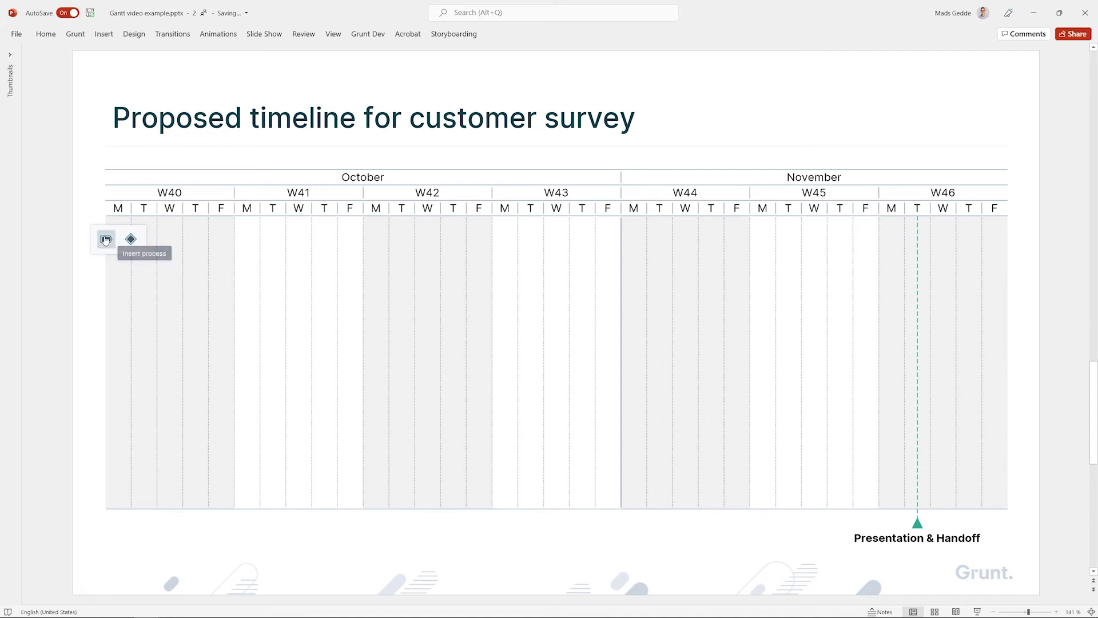
- Insert a task bar in the first row starting in W40 and shorten it to one week
click(105, 240)
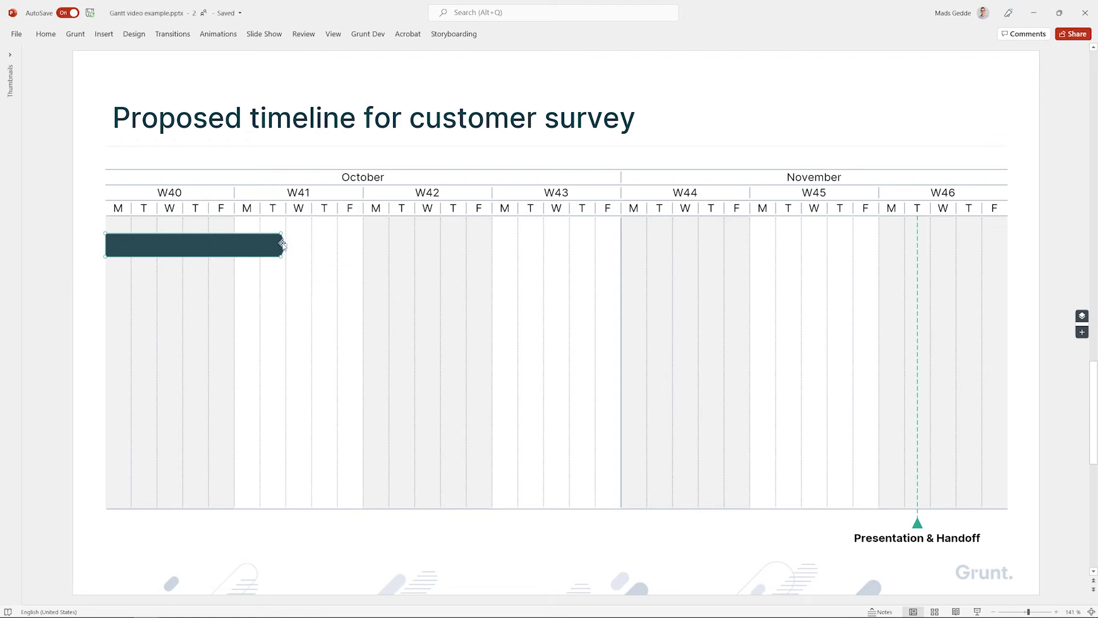
drag(284, 245, 229, 236)
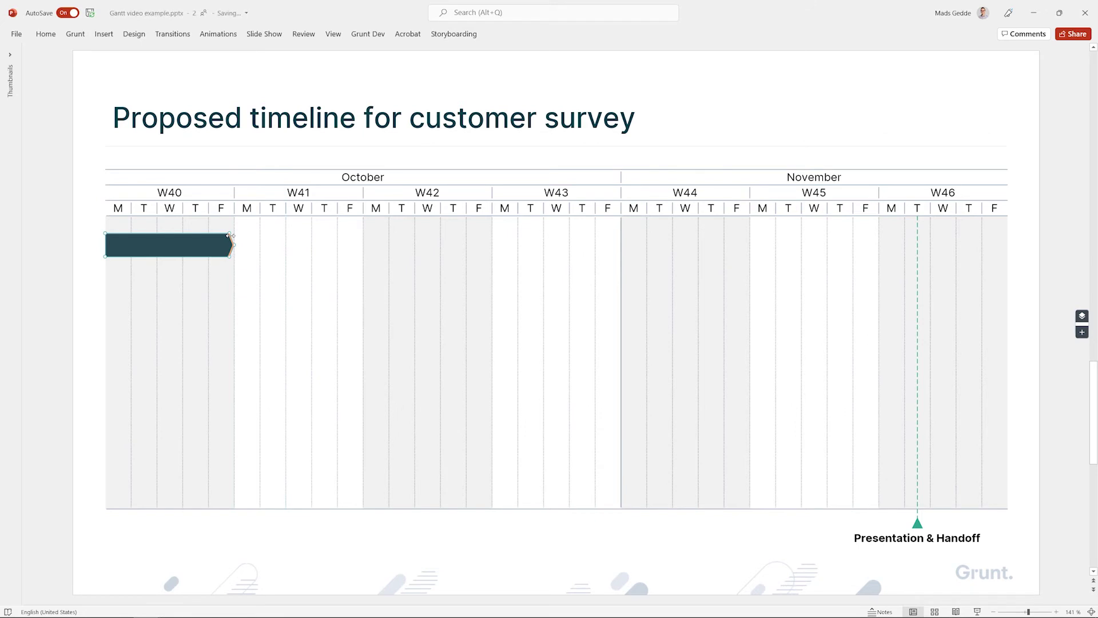
click(164, 245)
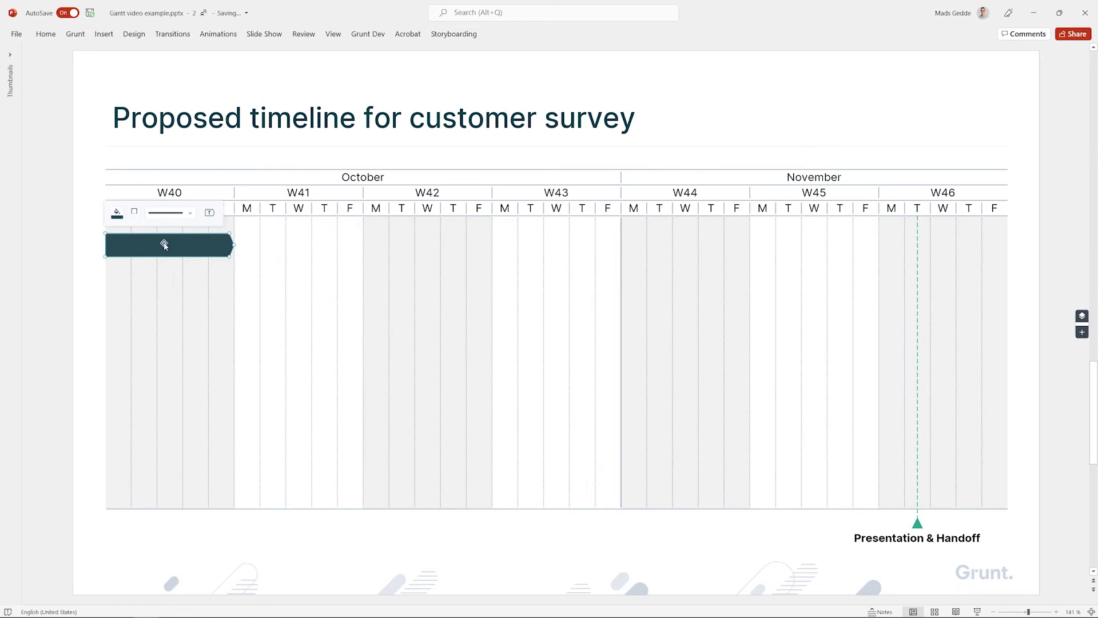
mouse_move(165, 244)
mouse_down()
mouse_move(298, 244)
mouse_move(298, 360)
mouse_move(428, 358)
mouse_move(299, 359)
mouse_move(277, 269)
mouse_move(256, 250)
mouse_move(166, 245)
mouse_up()
- Confirm the first bar's dates as 04.10.2021 to 10.10.2021 in its date editor
mouse_move(166, 245)
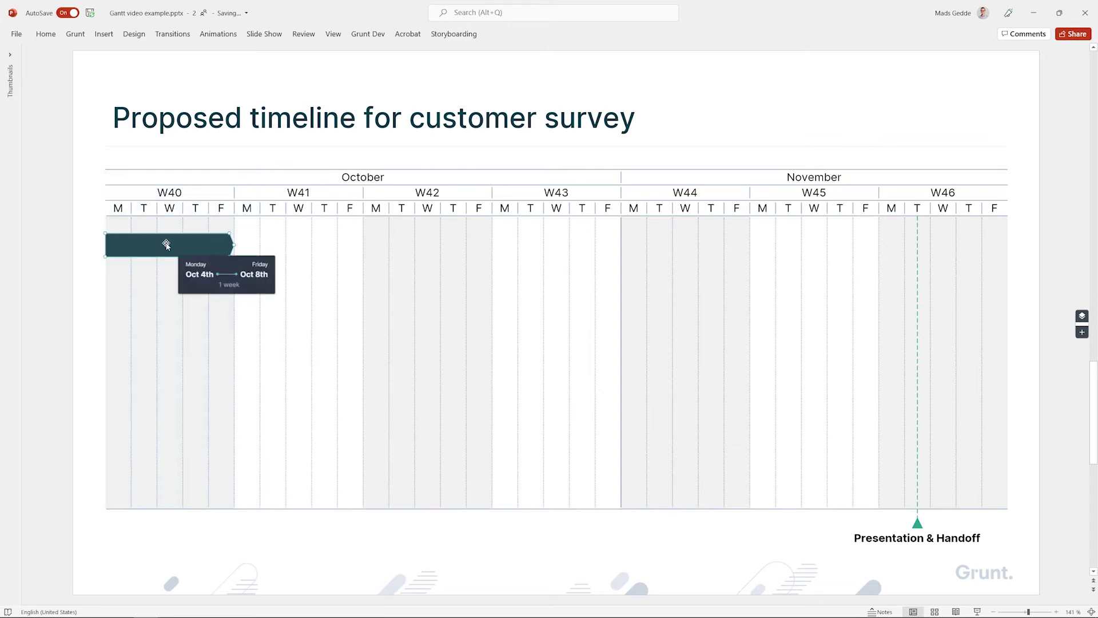
click(167, 244)
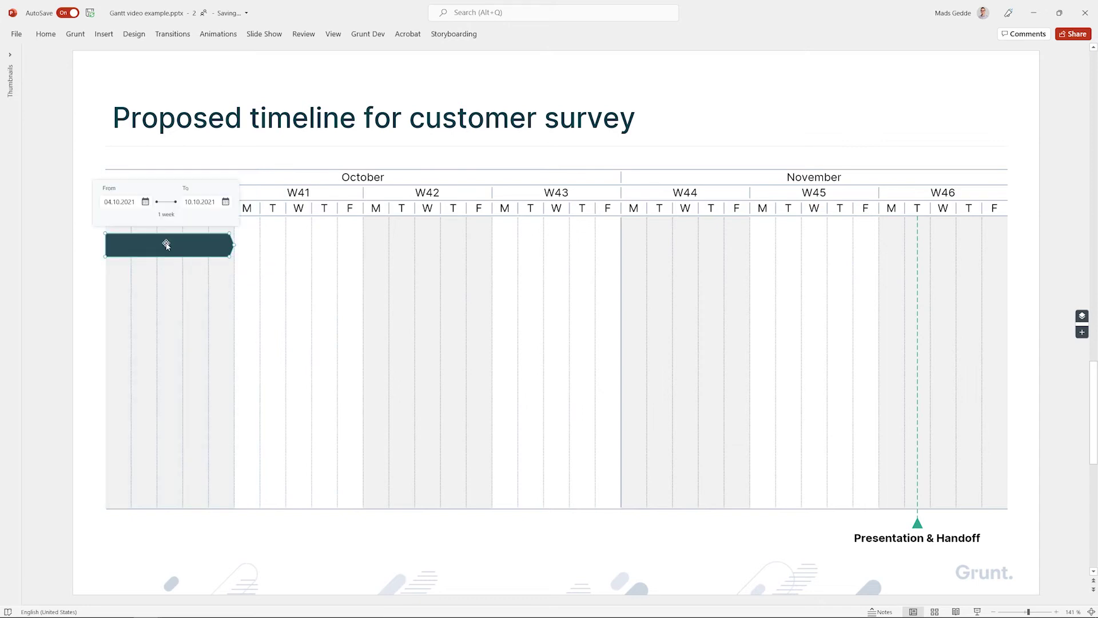
click(146, 202)
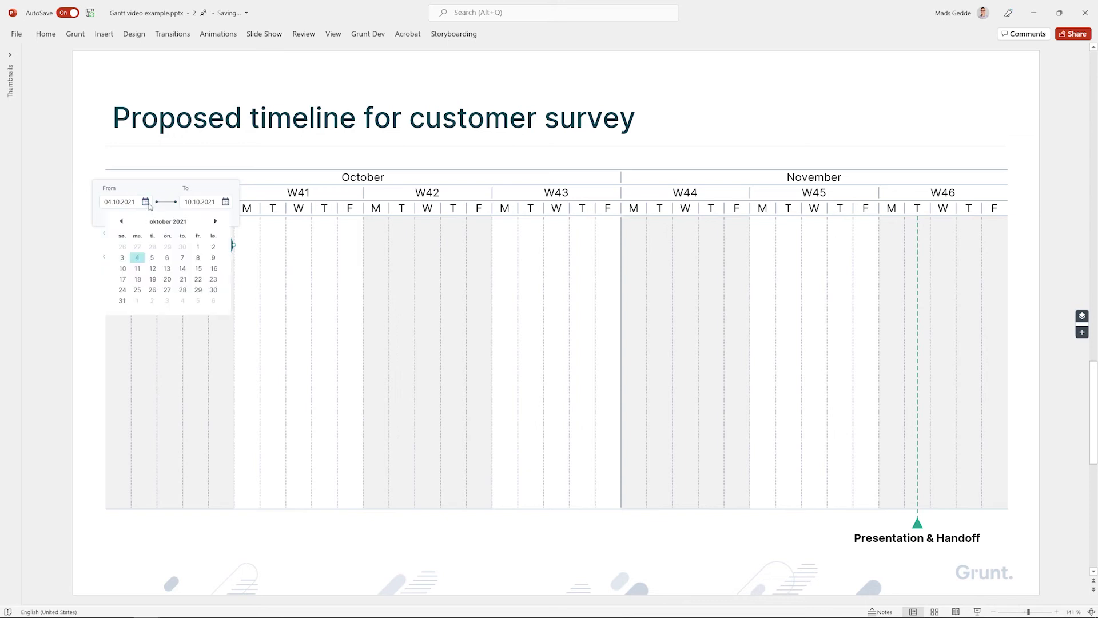
click(146, 202)
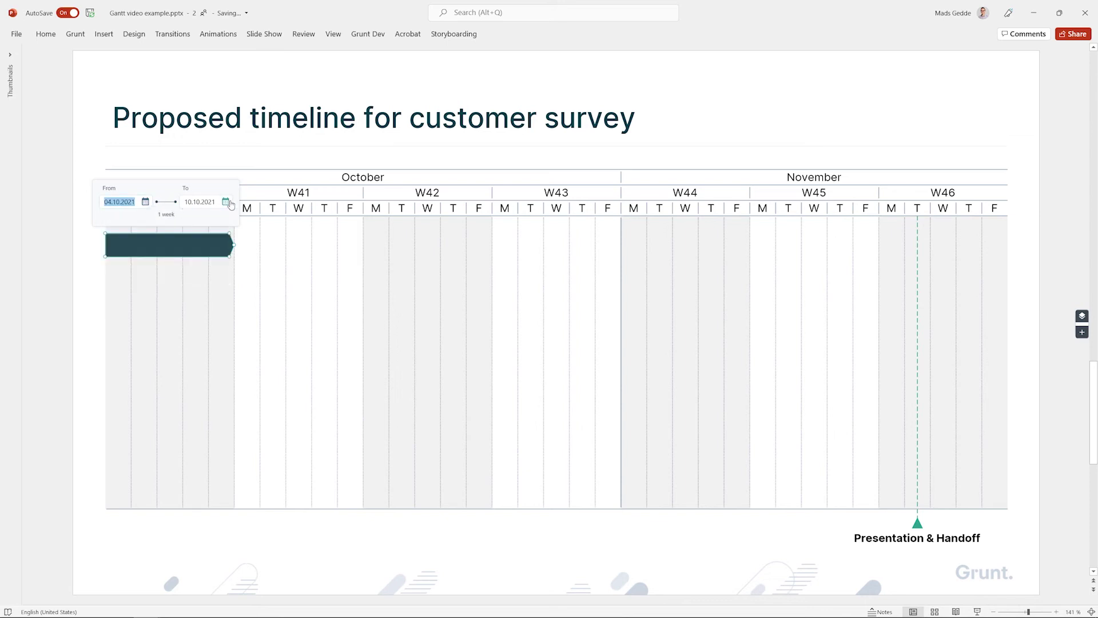
click(194, 250)
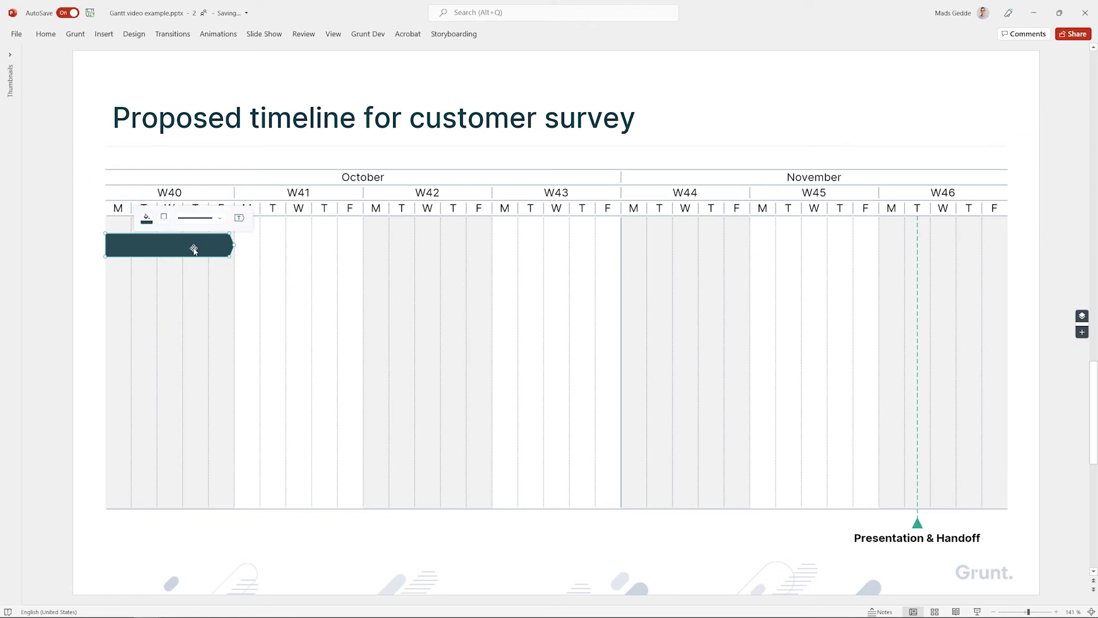
click(250, 258)
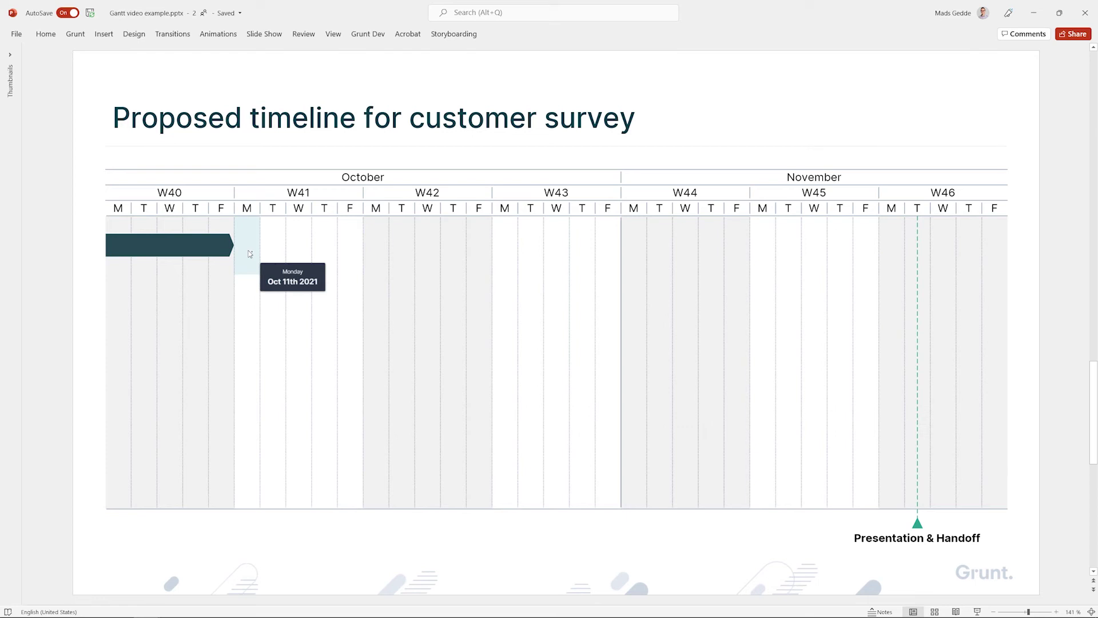
- Draw a new bar from Oct 11 to Oct 20 and label the first bar 'Onboard team'
drag(250, 254, 432, 242)
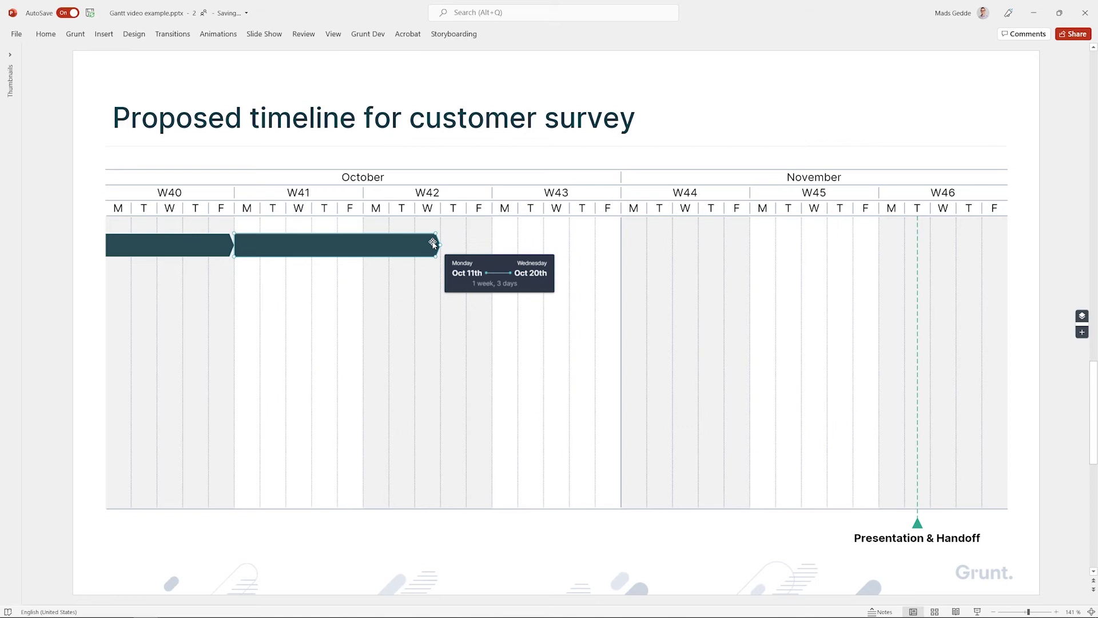
click(127, 248)
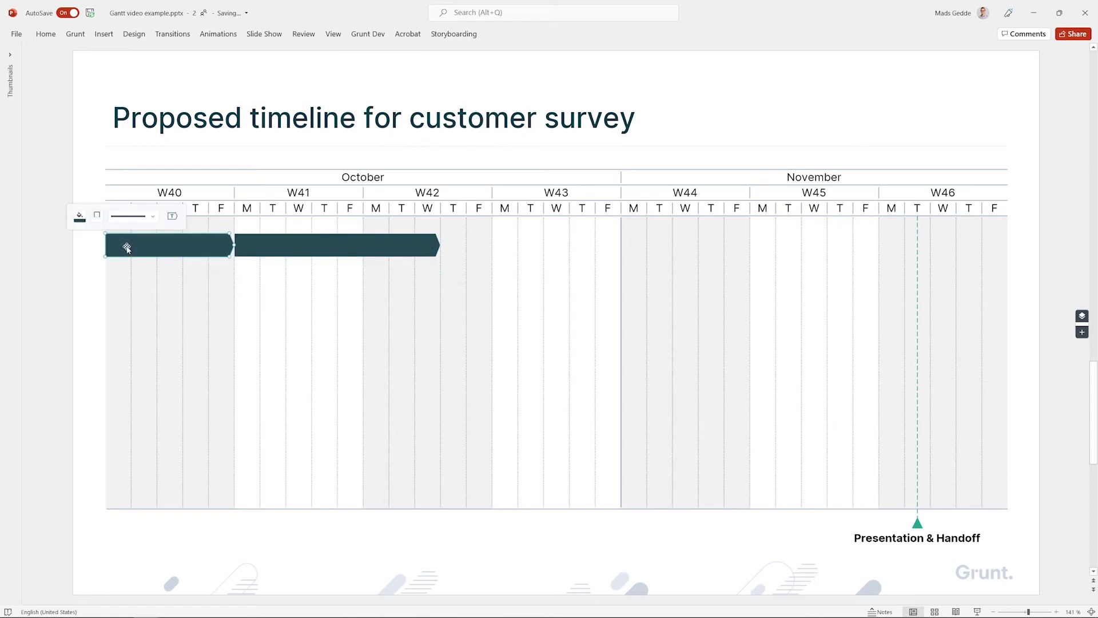
text(Onboard team)
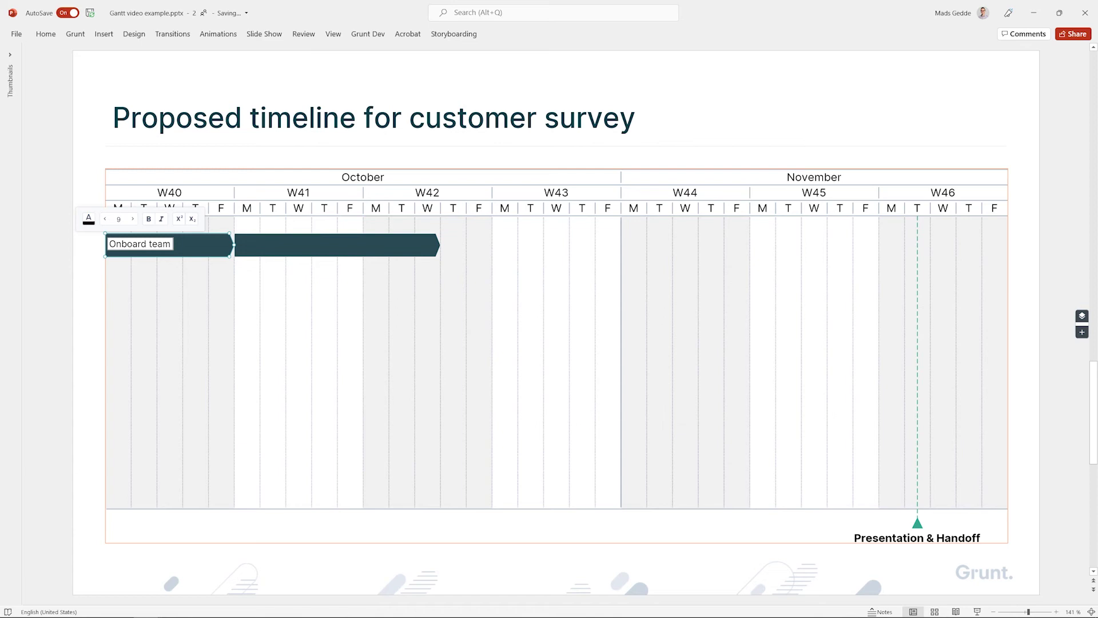
key(Escape)
- Label the new Oct 11–20 bar 'Align scope'
click(262, 243)
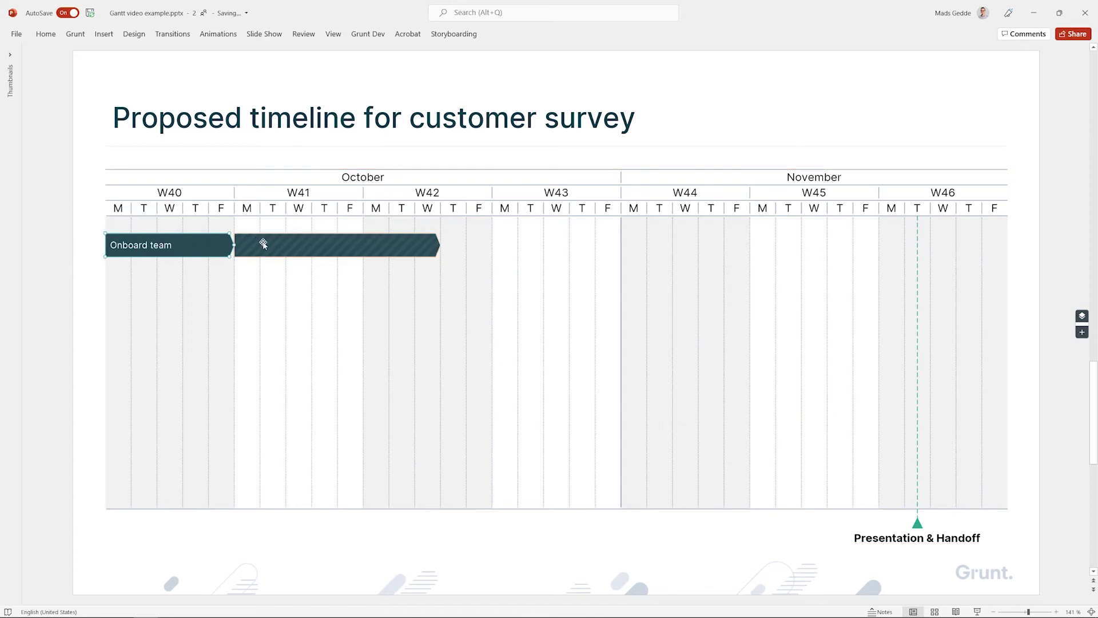
text(A)
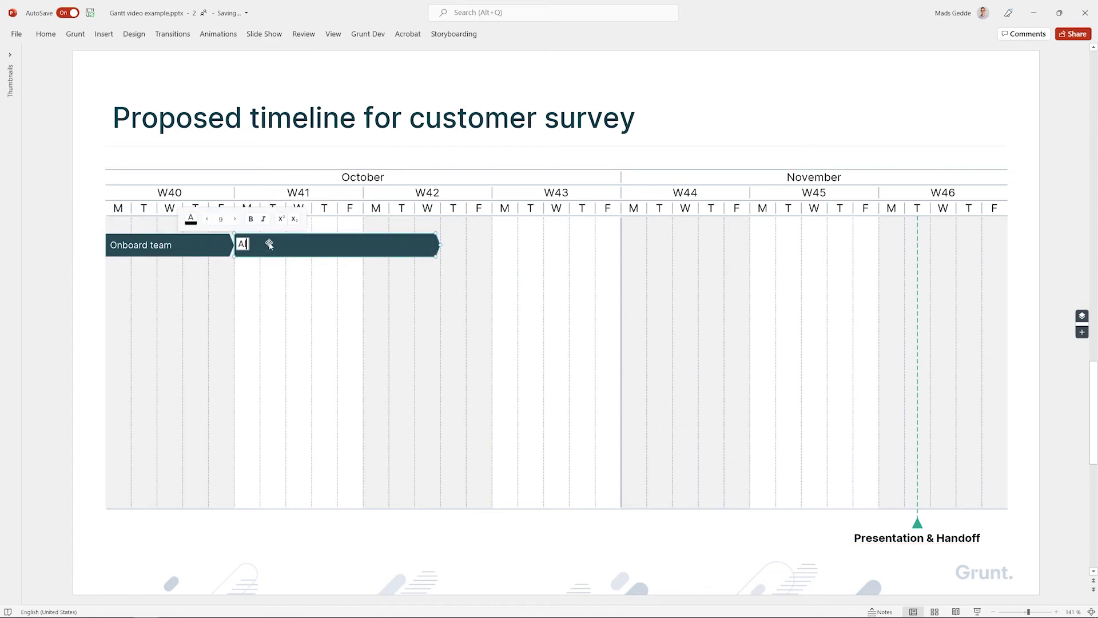
text(lign scope)
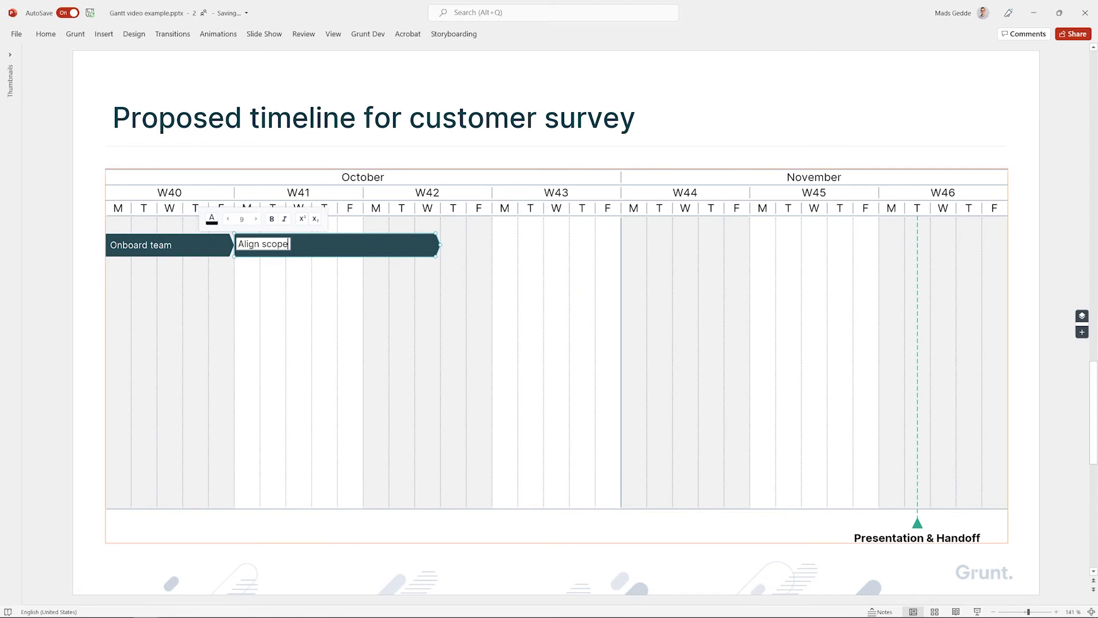
key(Escape)
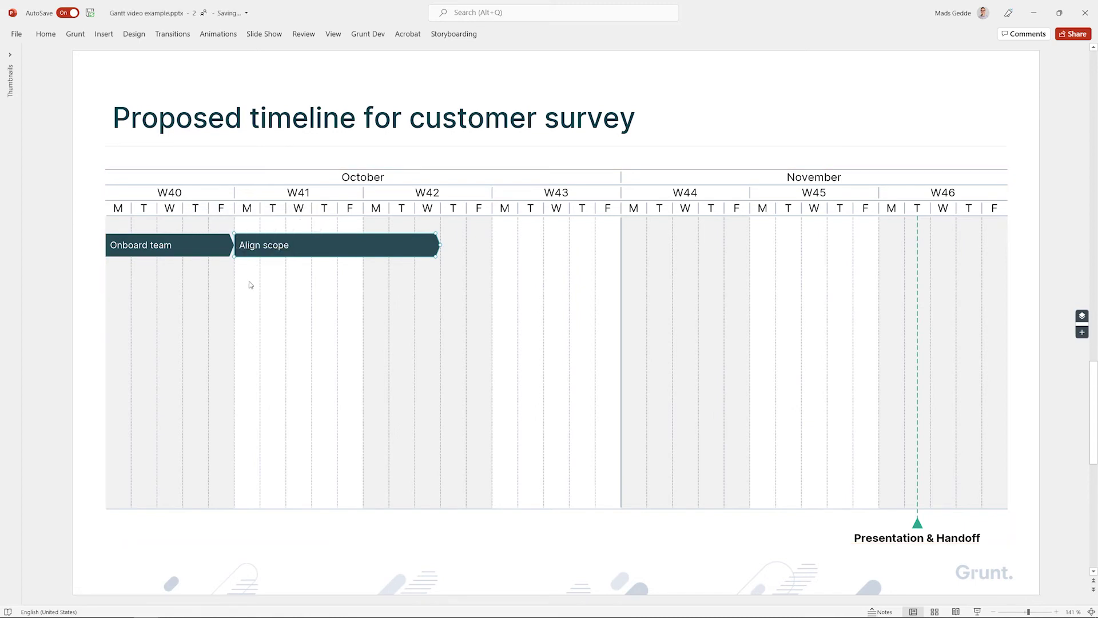
click(249, 299)
- Add a 'Create survey' bar spanning W41 Monday to Friday
drag(250, 303, 355, 302)
text(Create survey)
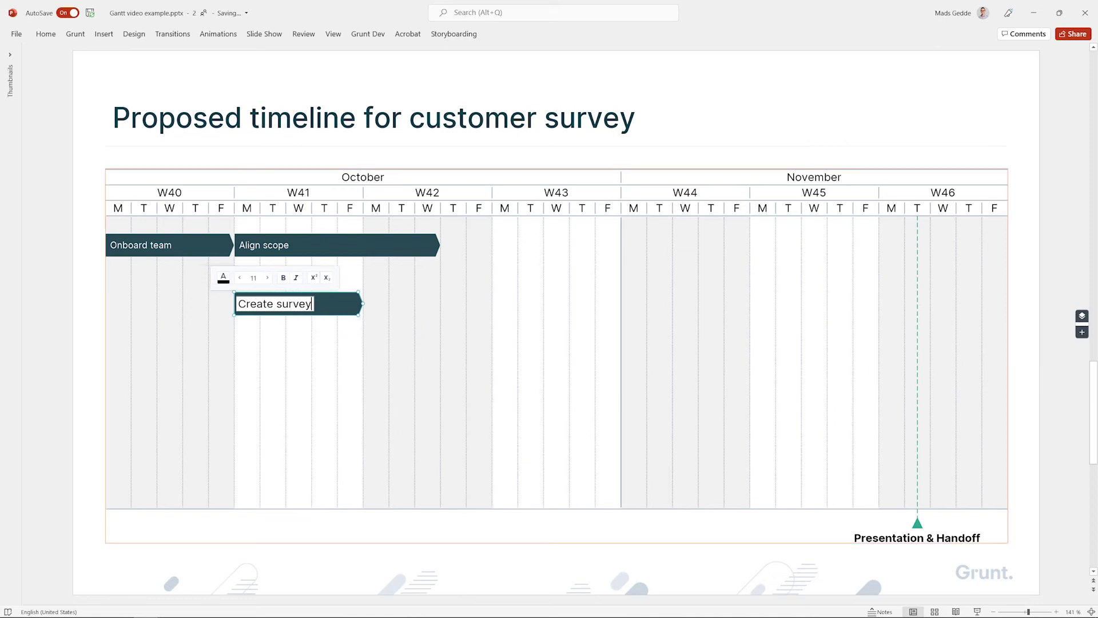
key(Return)
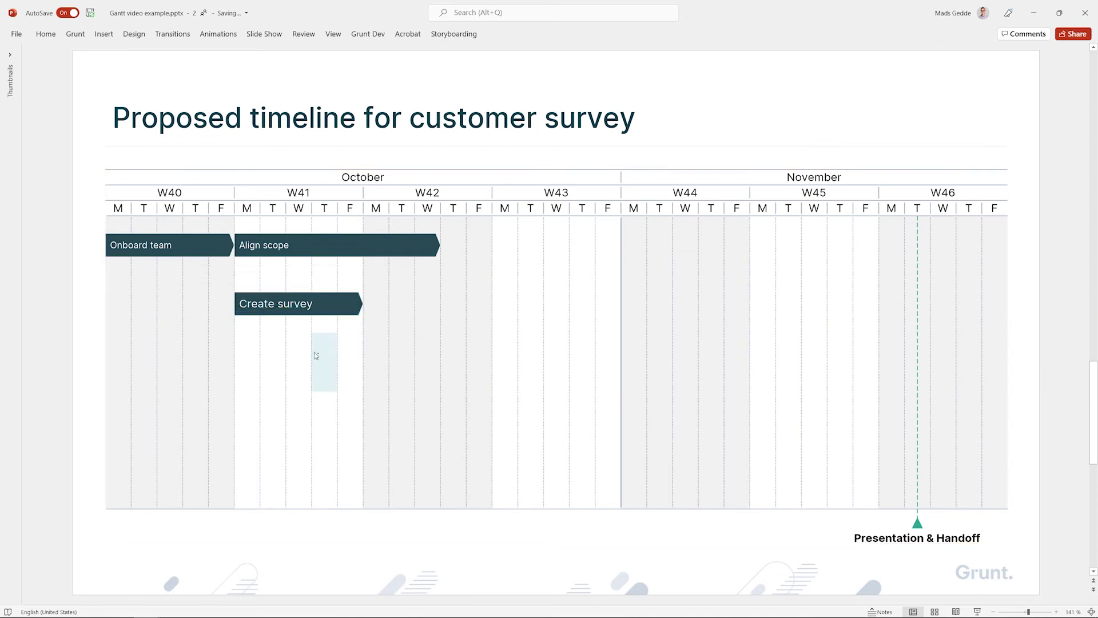
- Add a 'Setup survey solution' bar from W41 Wednesday into W42
drag(298, 354, 490, 354)
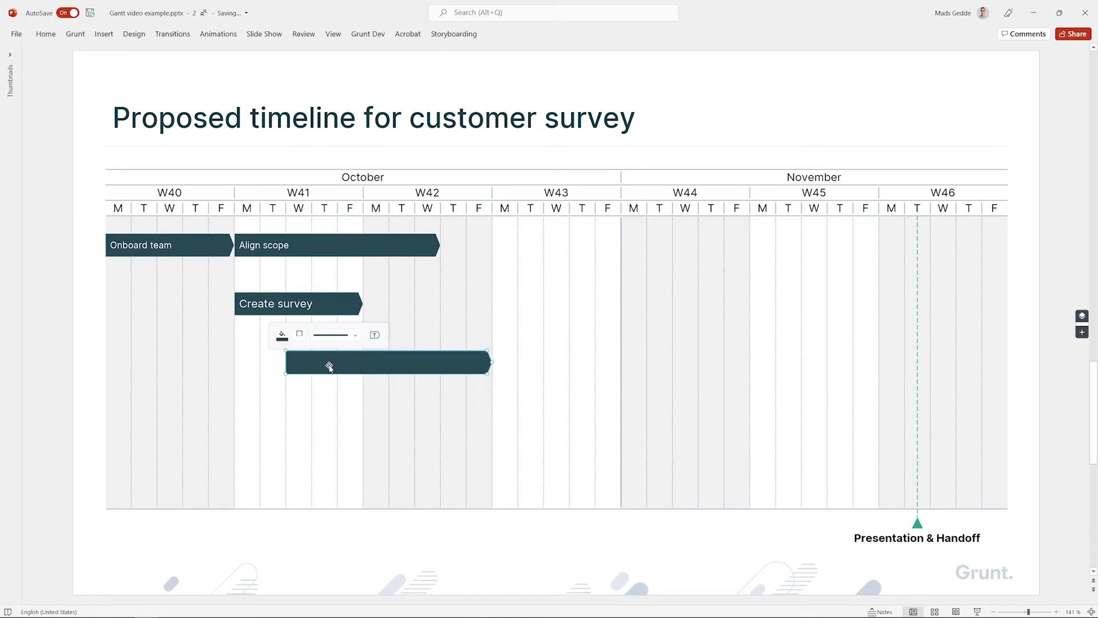
text(Setup survey solution)
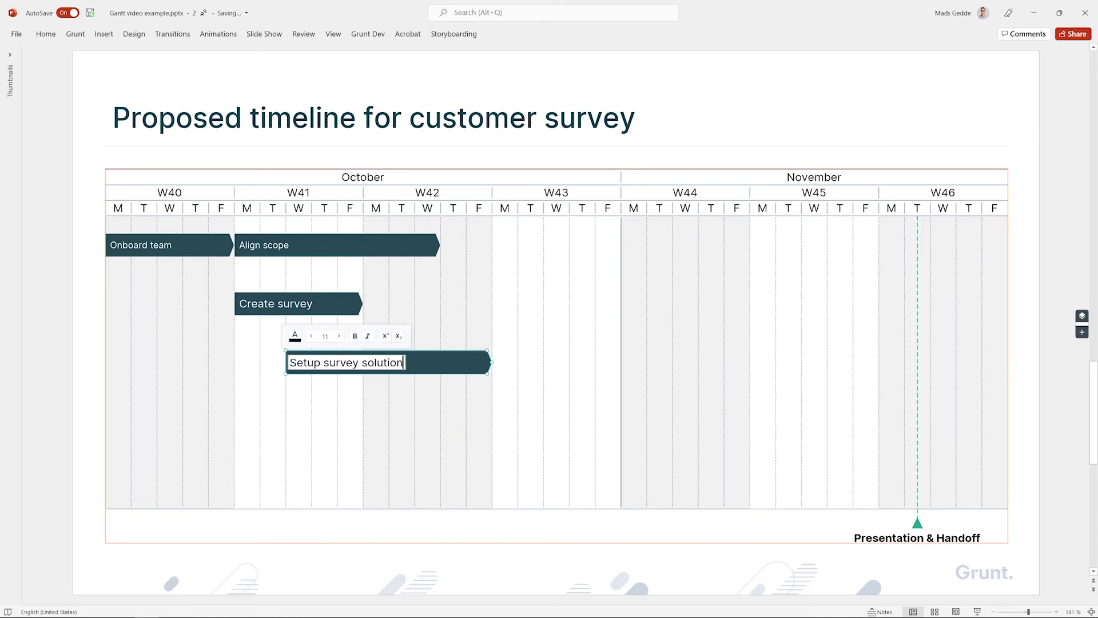
key(Escape)
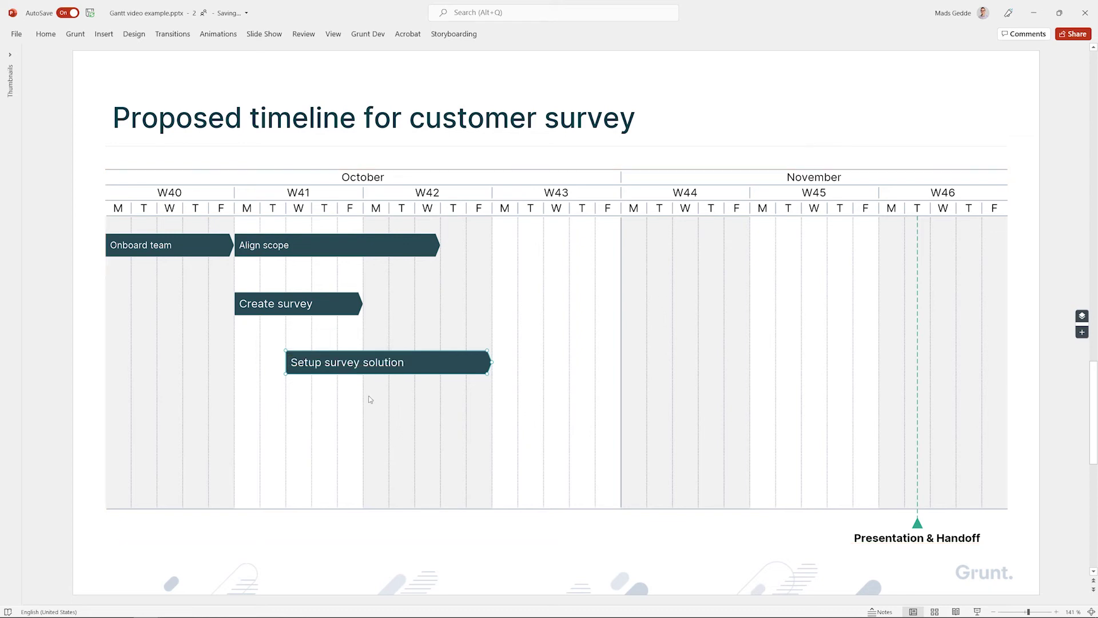
click(370, 399)
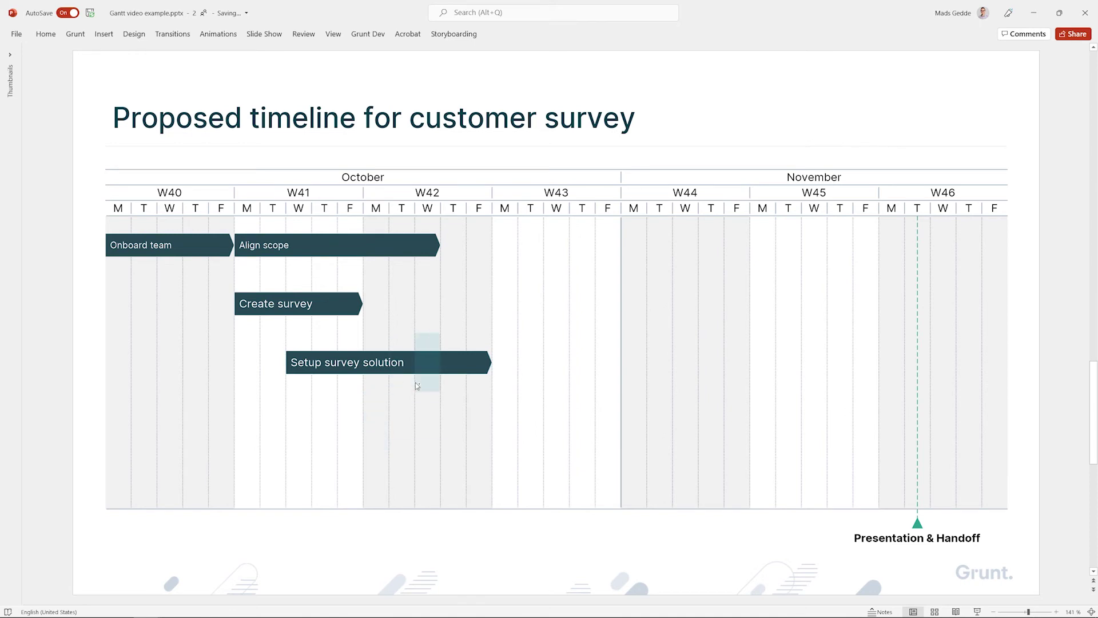
mouse_move(417, 386)
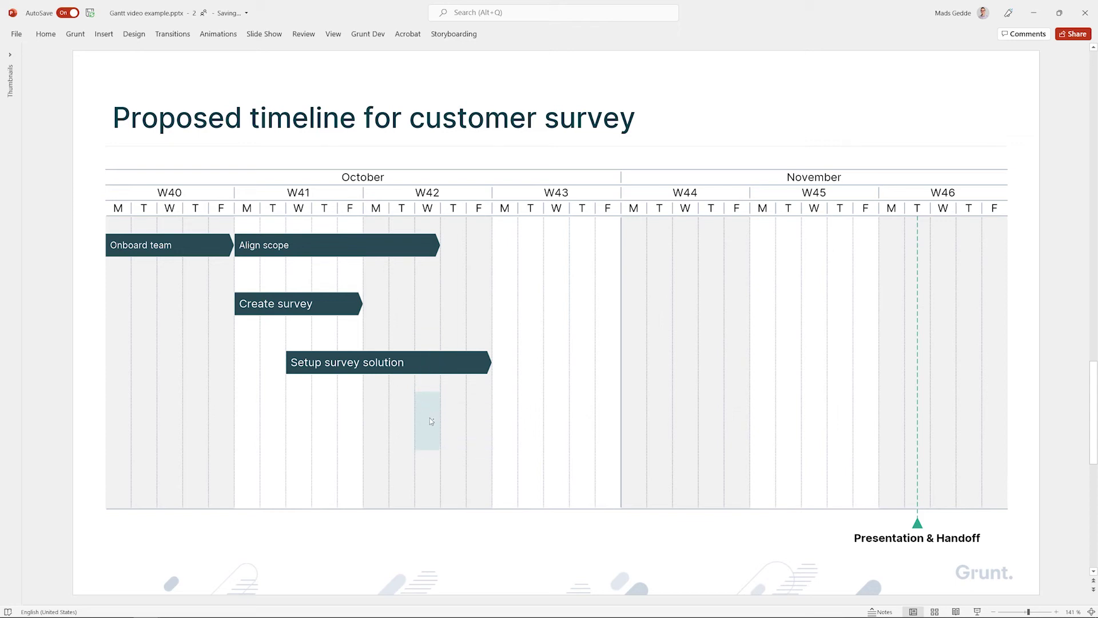
- Insert a 'Send out survey' milestone on the timeline axis at Oct 20
click(430, 421)
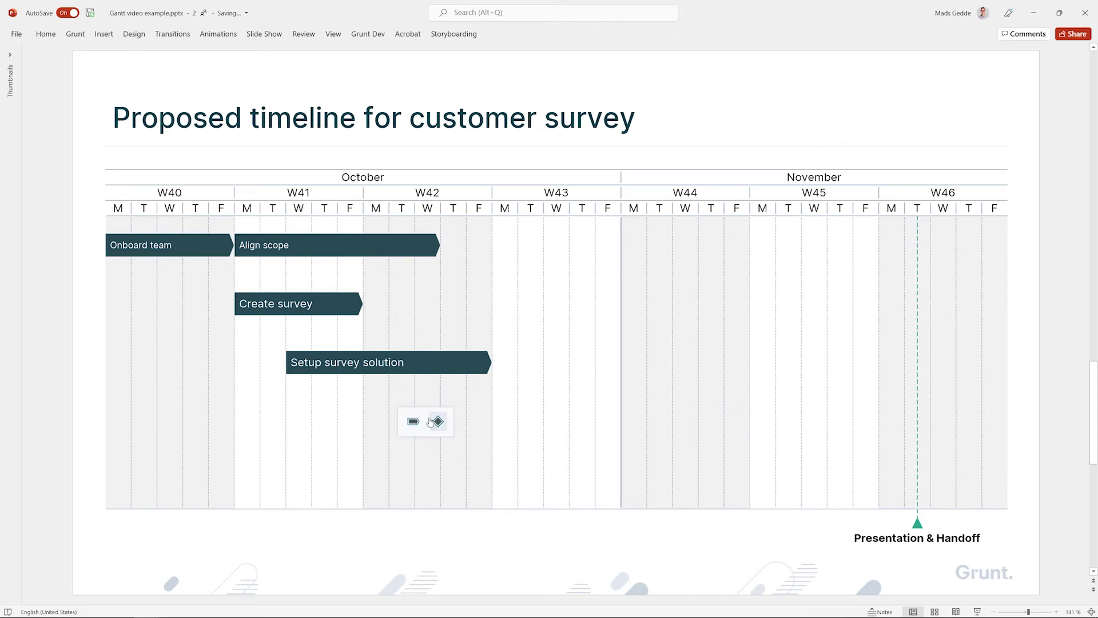
click(436, 423)
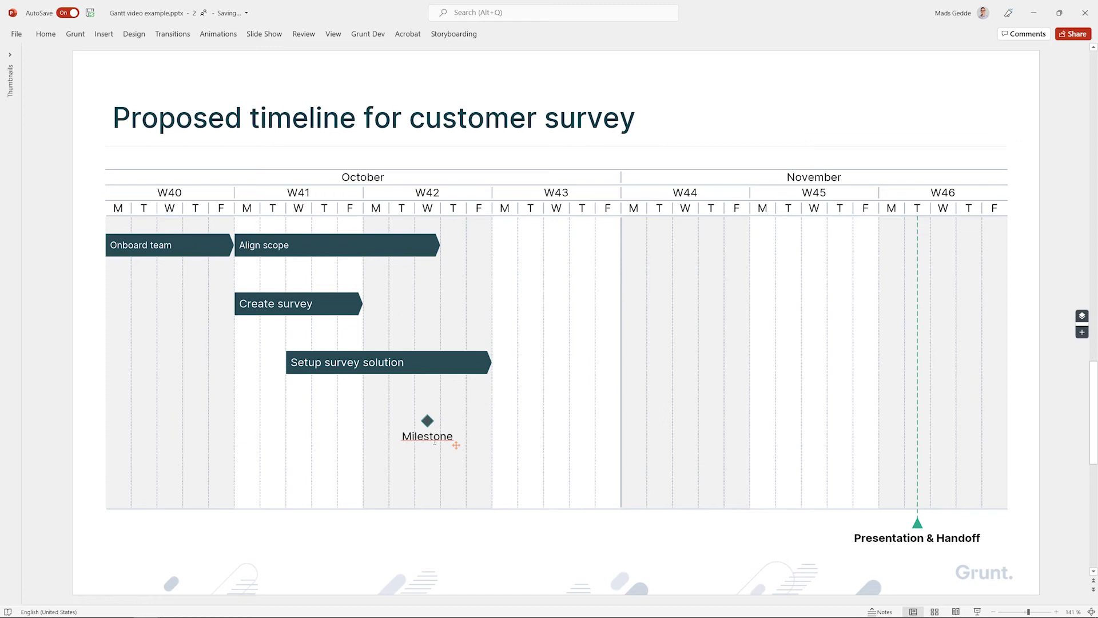
drag(456, 445, 456, 546)
double_click(456, 546)
text(Send out survey)
key(Return)
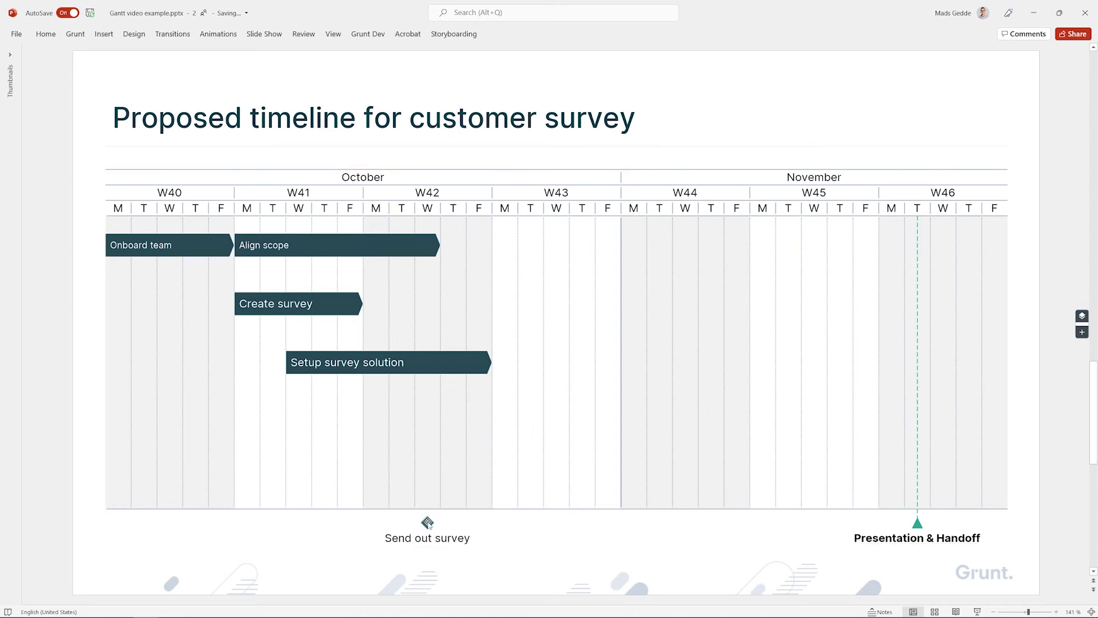
drag(428, 449, 439, 445)
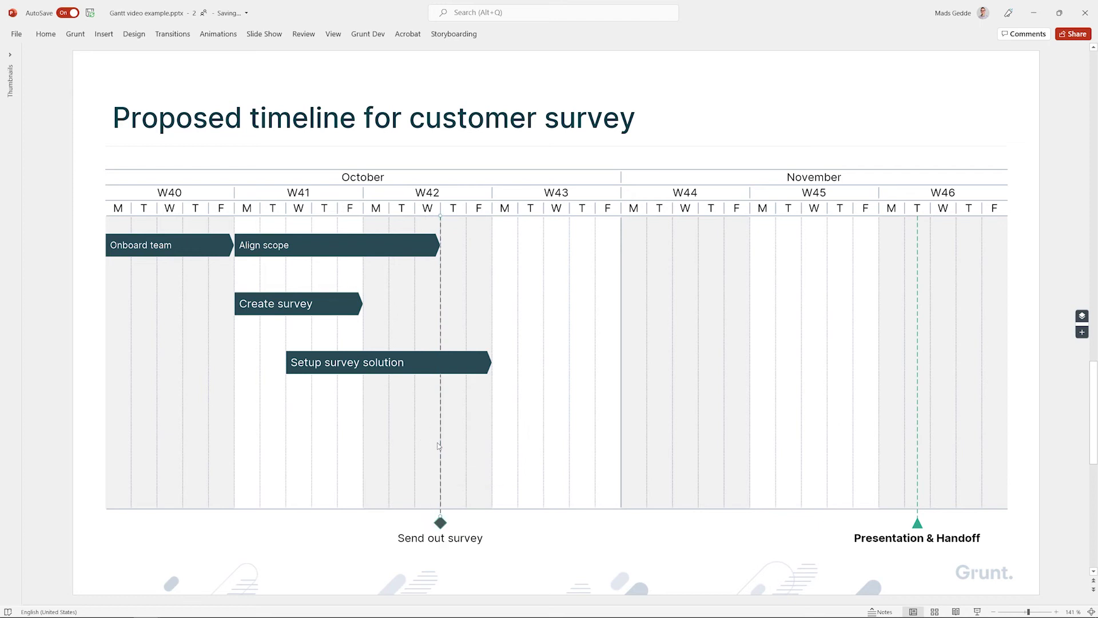
- Make 'Setup survey solution' run from W41 Tuesday to the Oct 20 milestone
click(470, 364)
drag(489, 362, 440, 362)
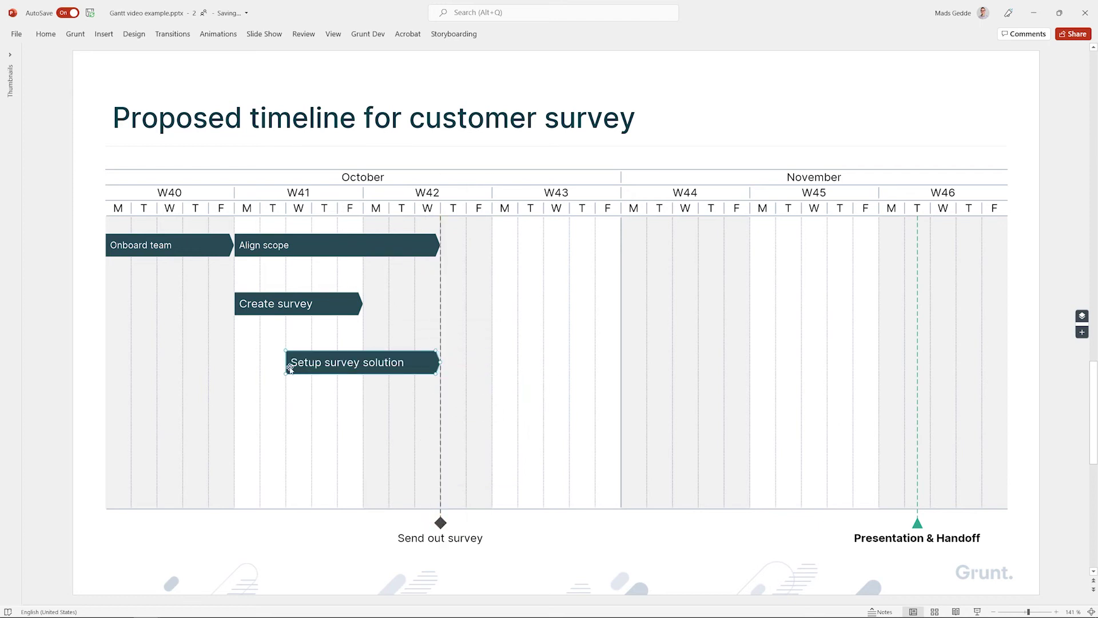
drag(286, 363, 261, 362)
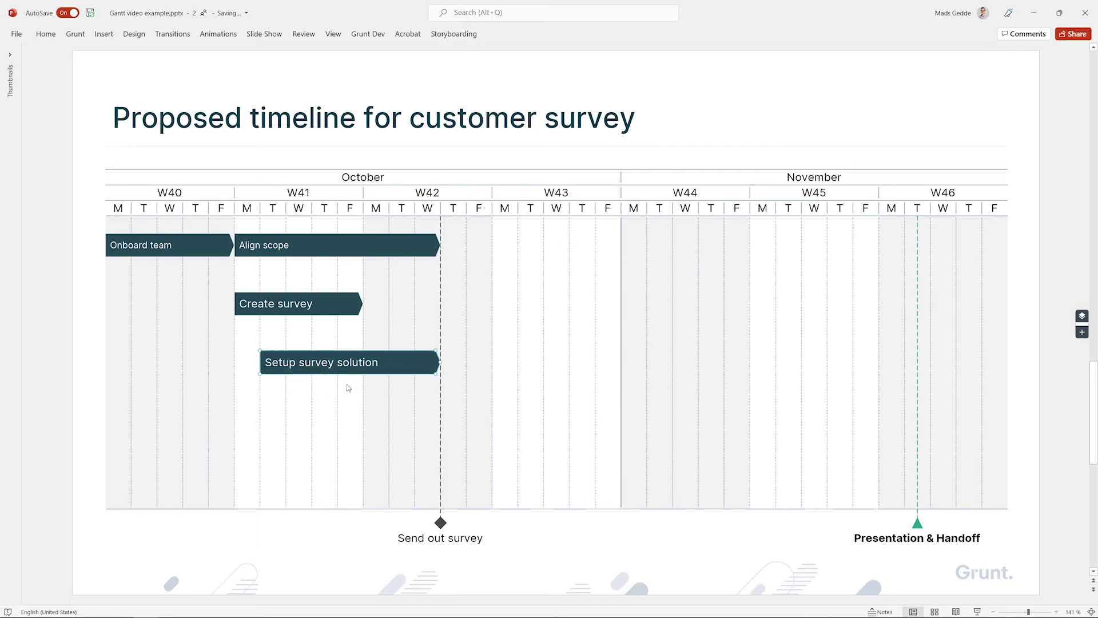
click(480, 406)
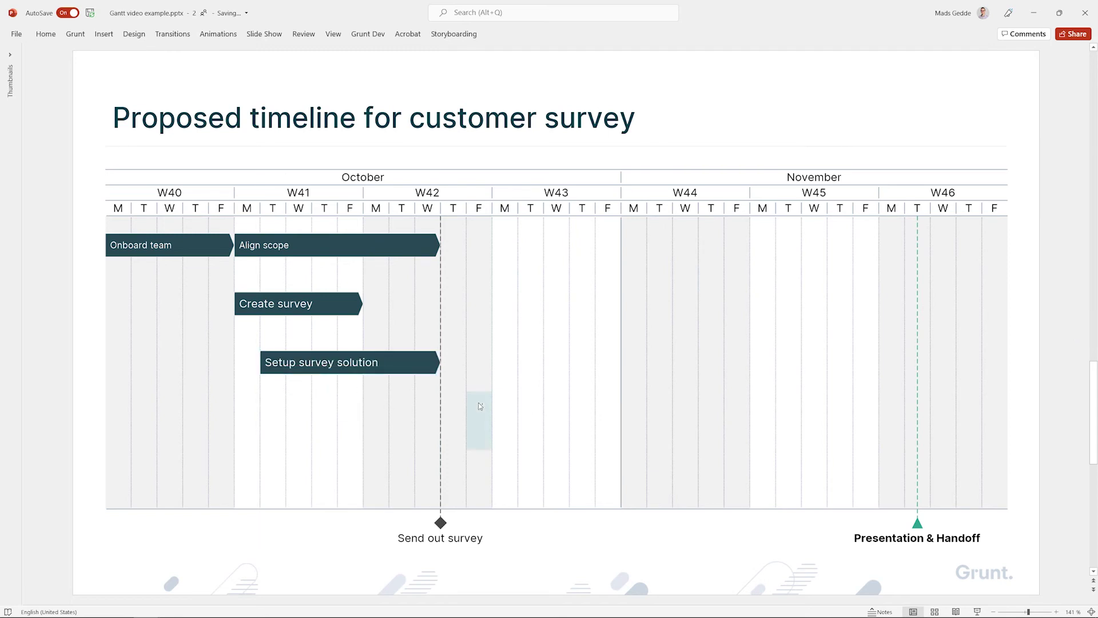
- Add a 'Run survey' bar from Oct 21 into W44
drag(454, 420, 702, 420)
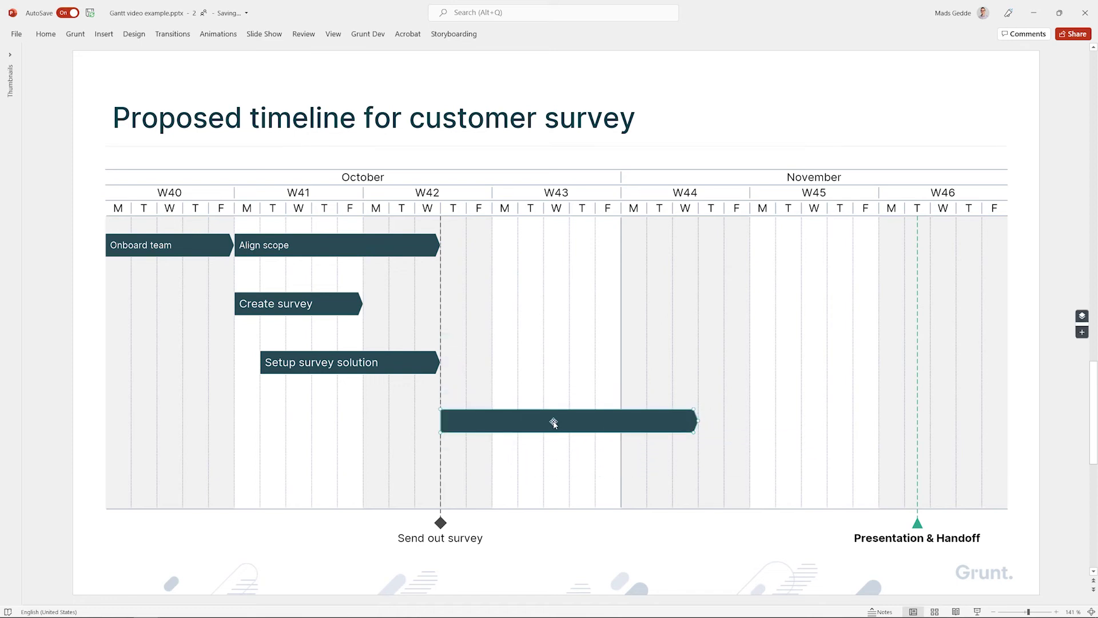
text(Run survey)
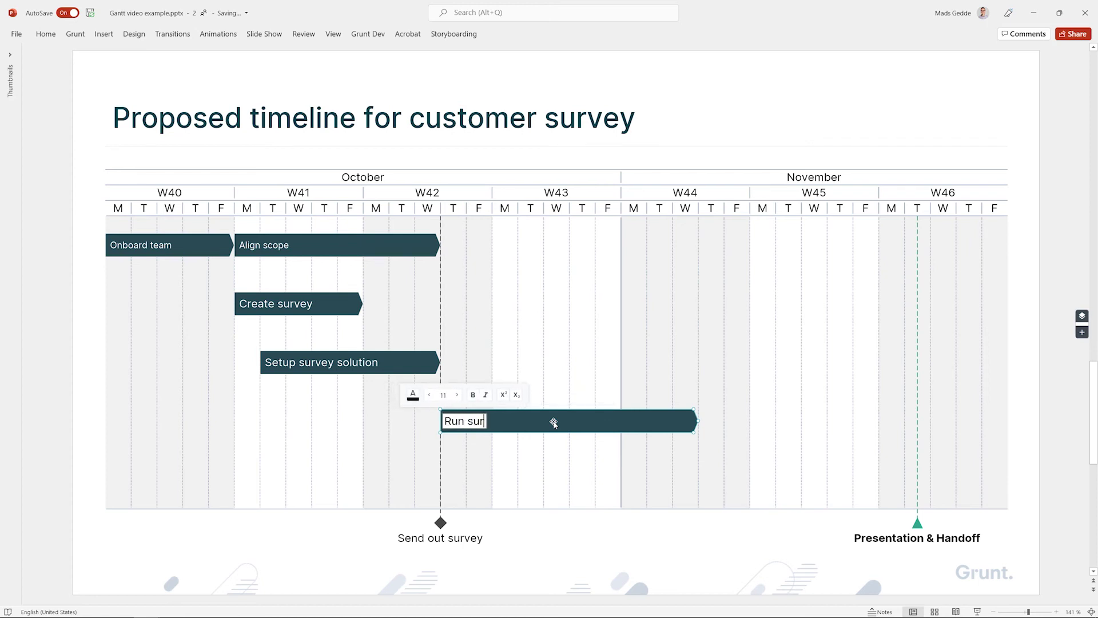
key(Return)
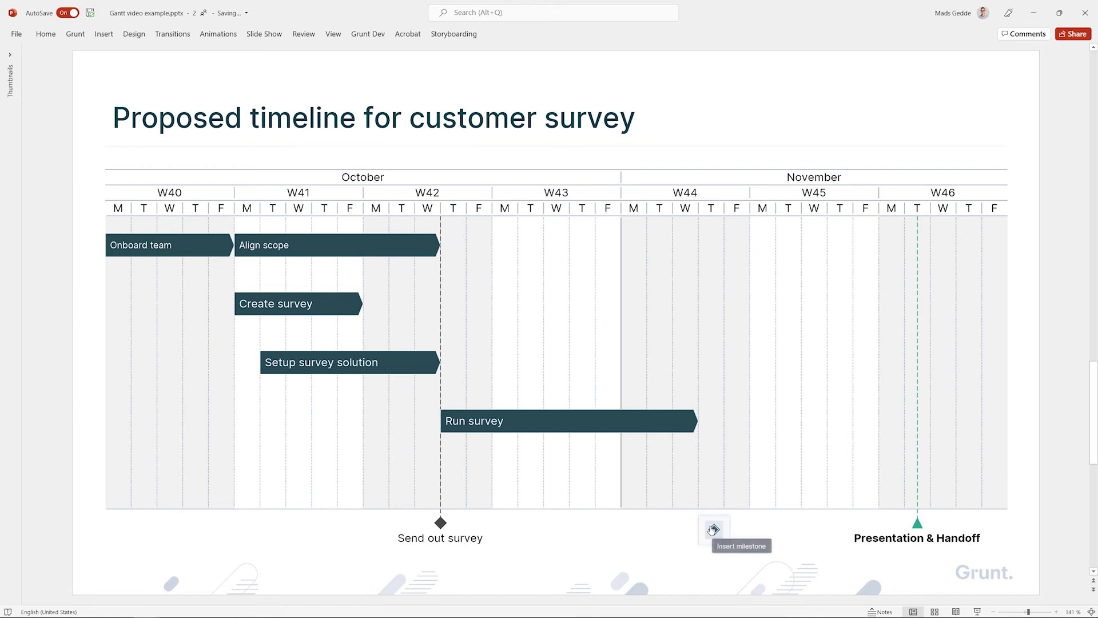
- Add a 'Close survey' milestone on W44 Wednesday and an 'Analyze results' bar spanning Nov 4–10
click(711, 522)
text(Cl)
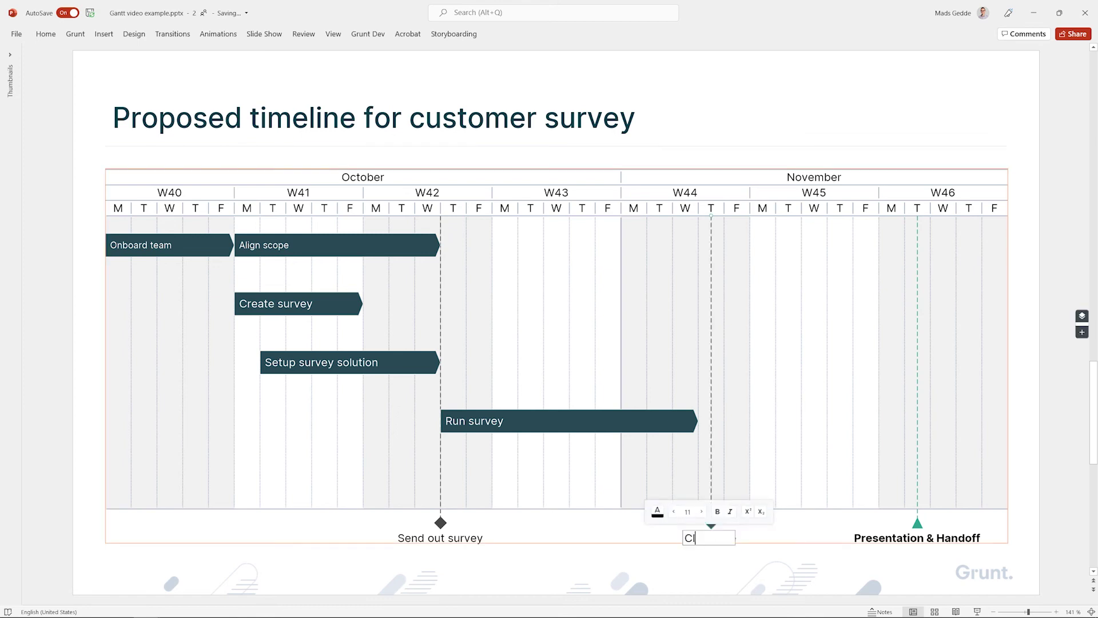
text(ose survey)
key(Return)
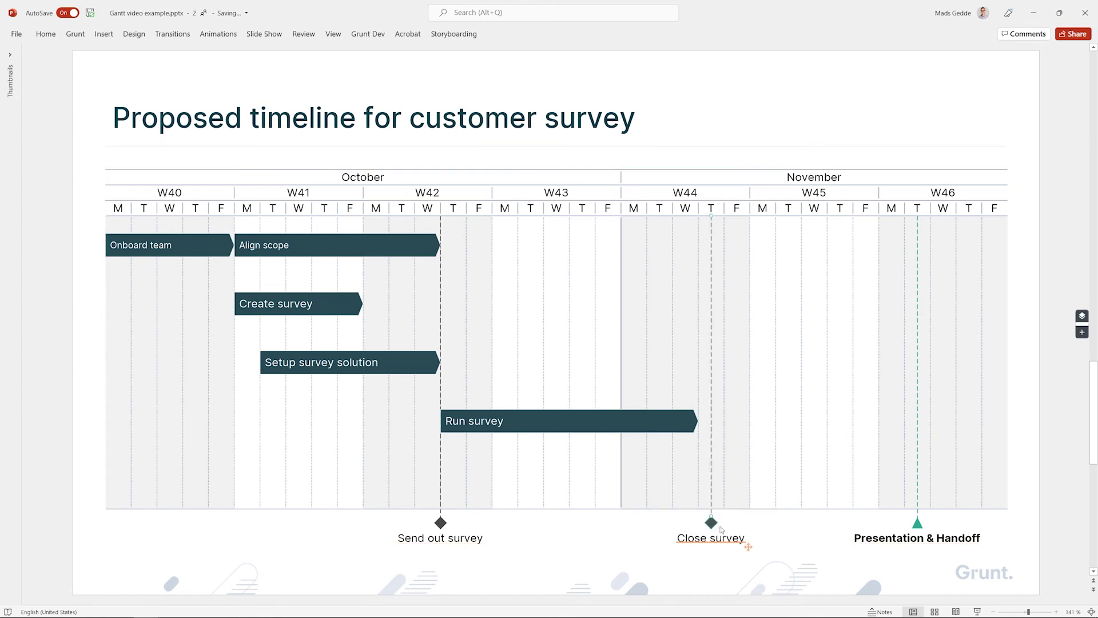
drag(713, 495, 827, 476)
text(Ana)
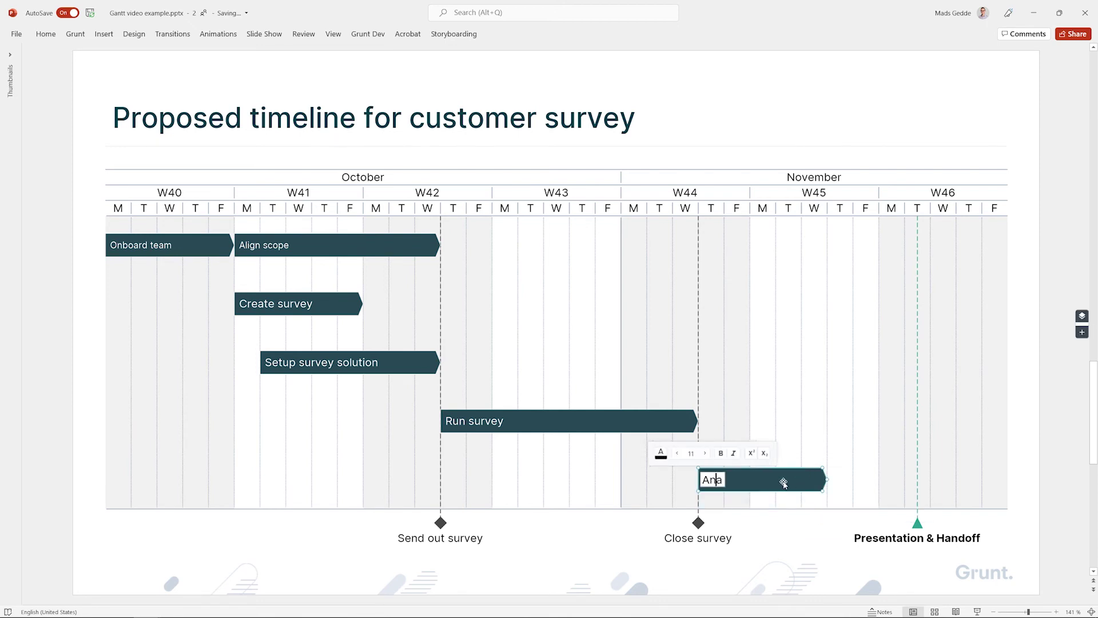
text(lyze results)
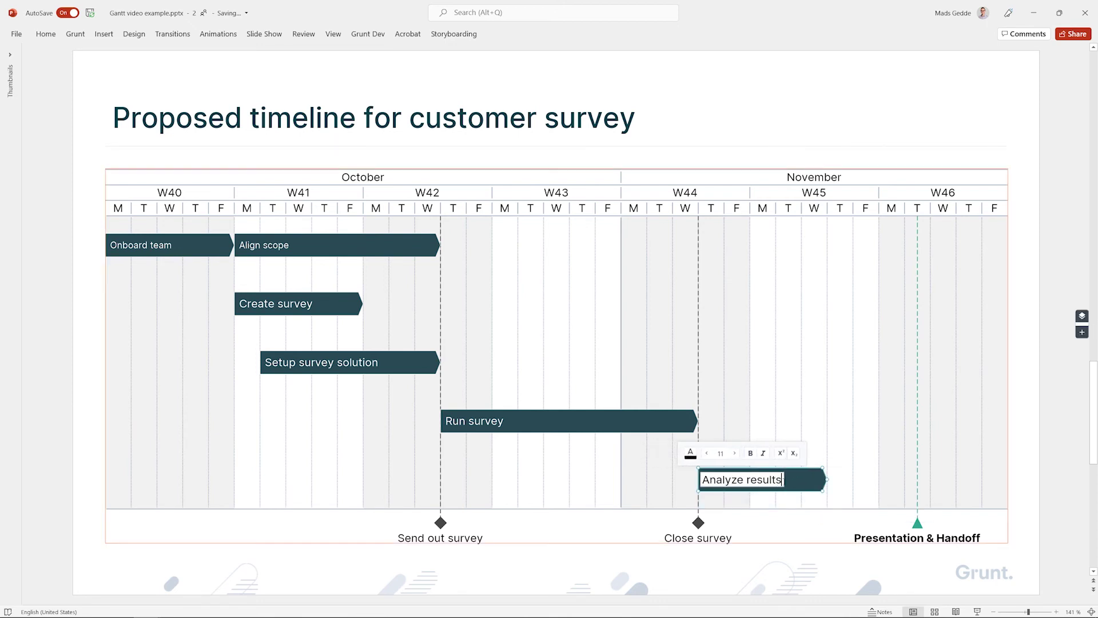
key(Return)
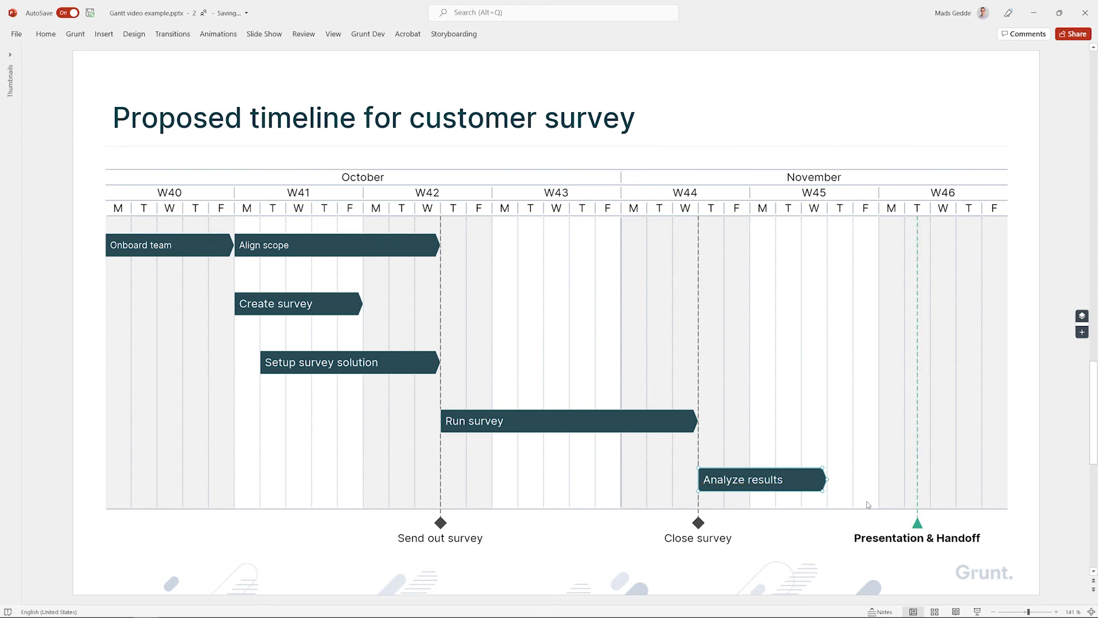
- Add a new row with a 'Prepare presentation' bar from W45 Tuesday to W46 Monday
click(352, 550)
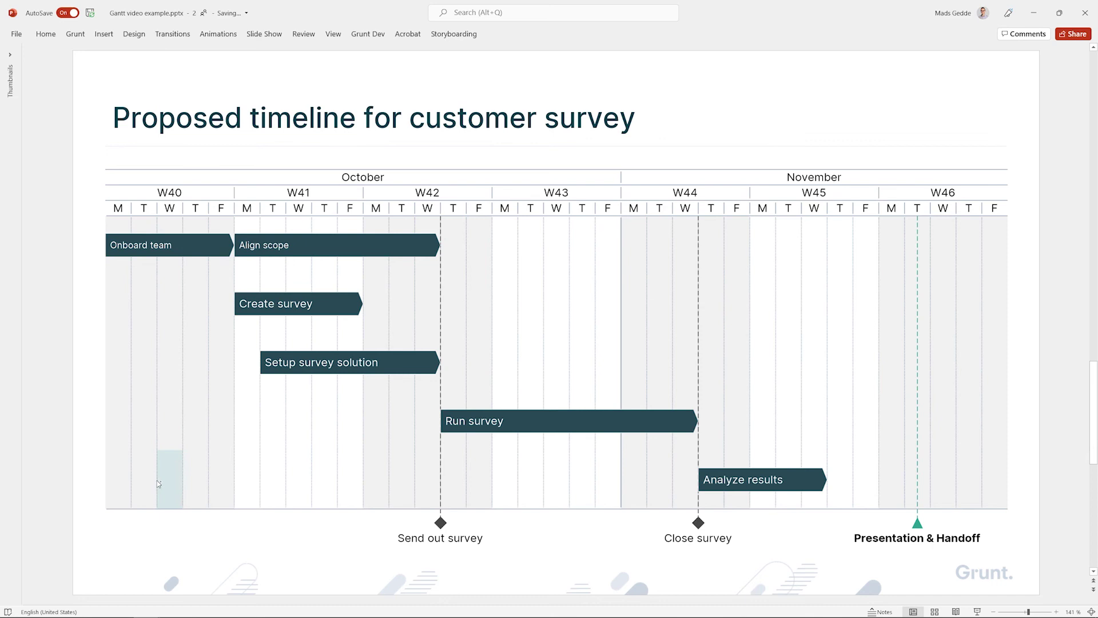
mouse_move(100, 514)
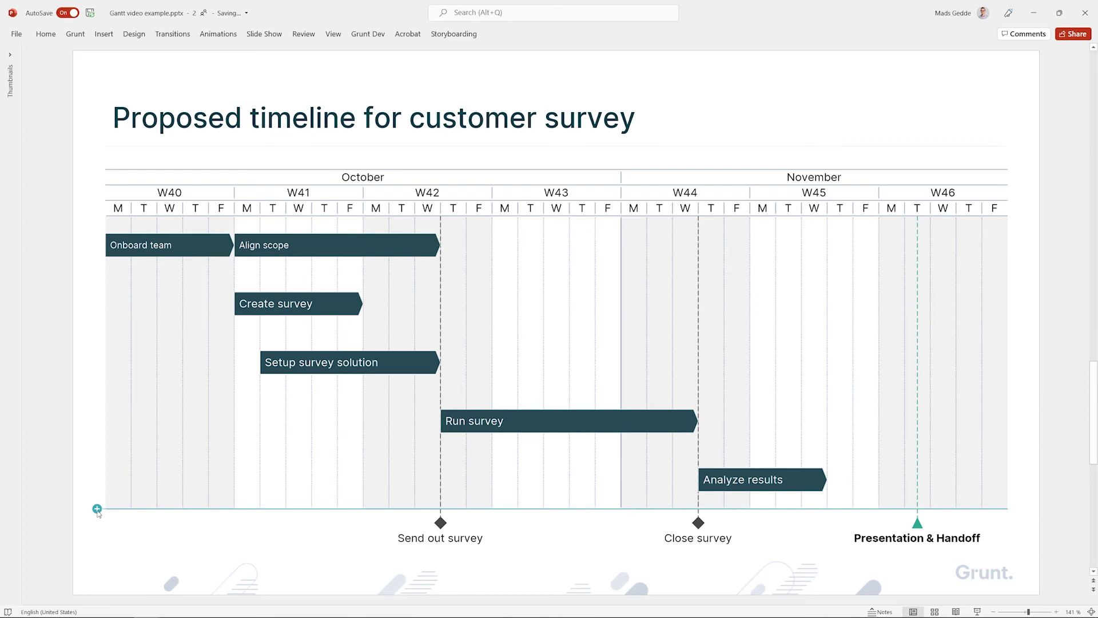
click(97, 510)
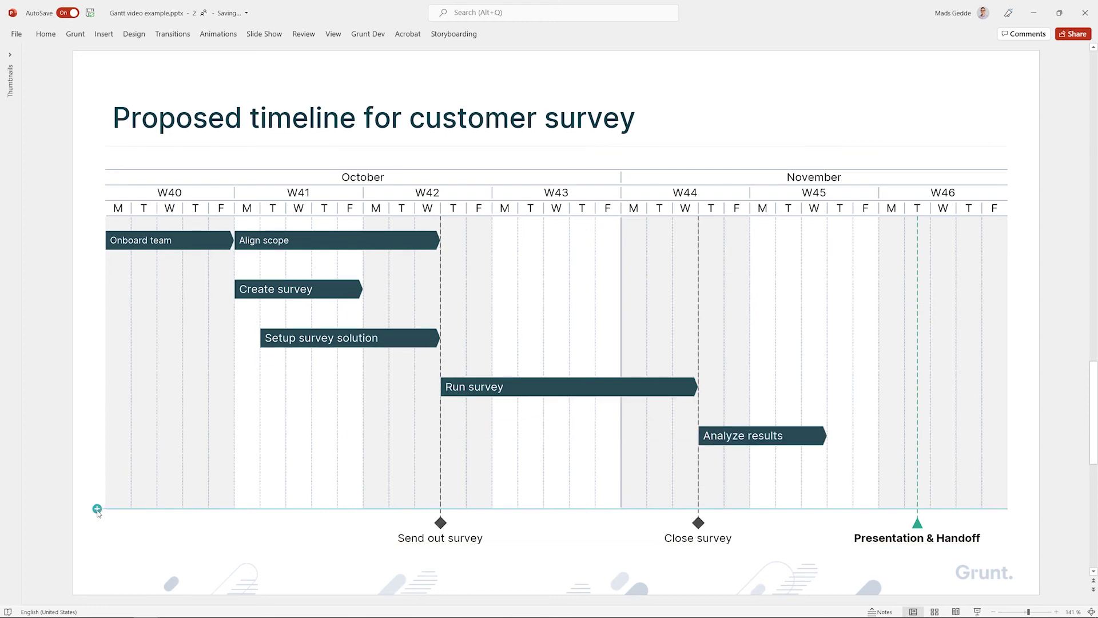
drag(794, 492, 897, 486)
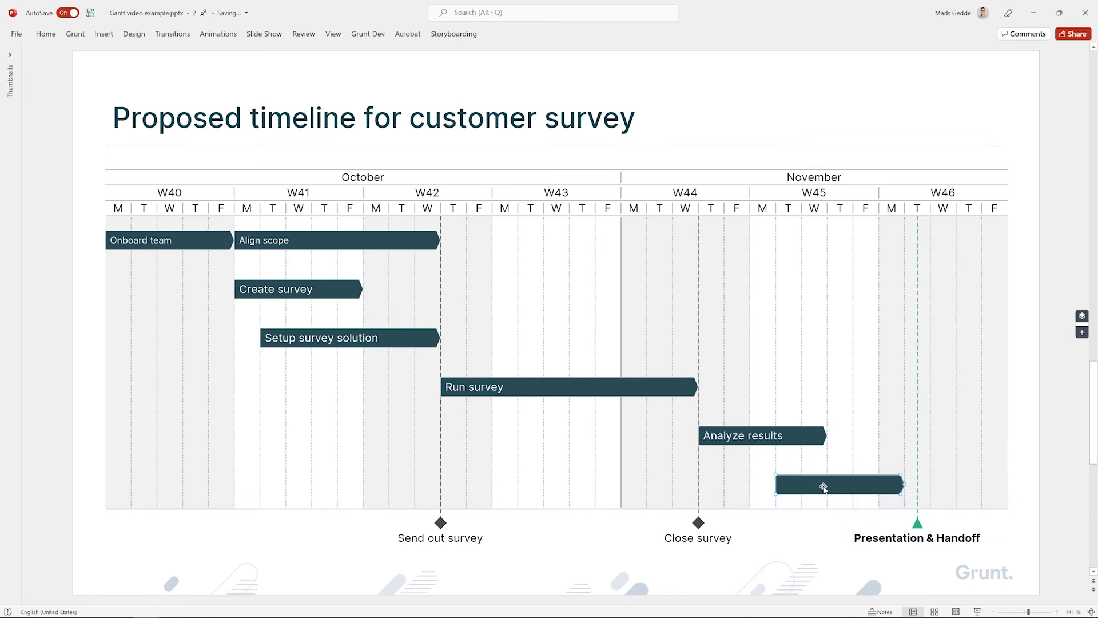
text(Prepare presentation)
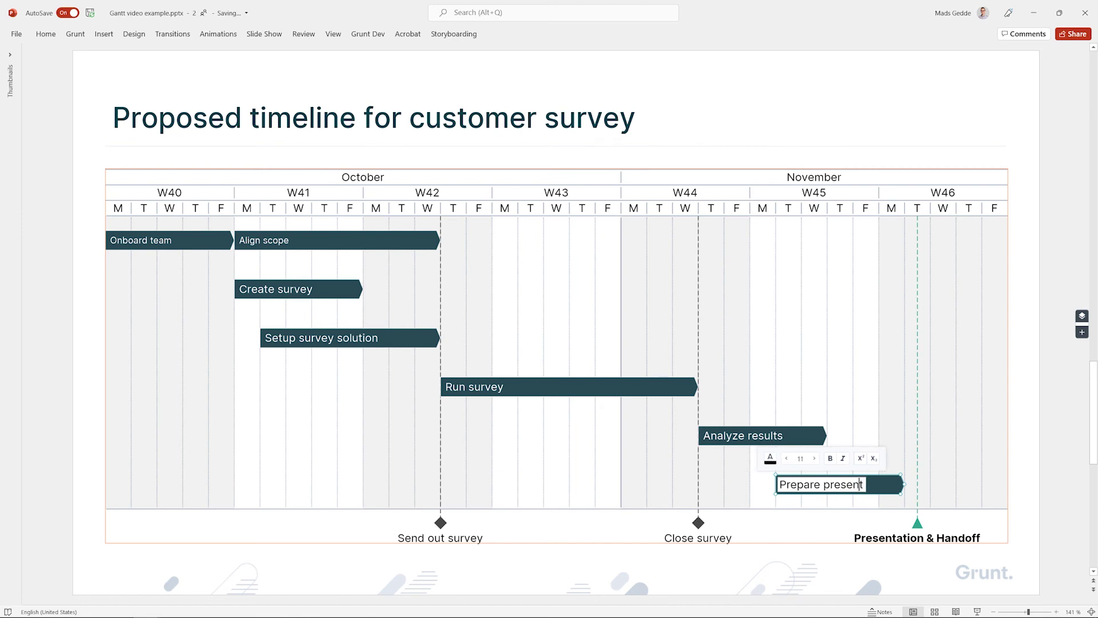
key(Return)
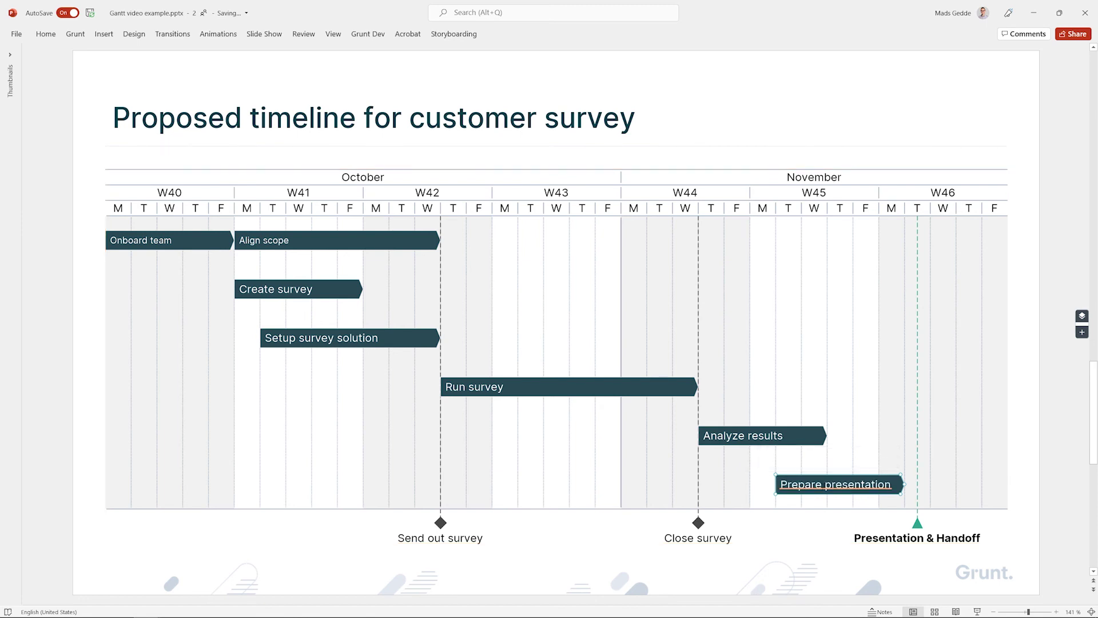
click(532, 568)
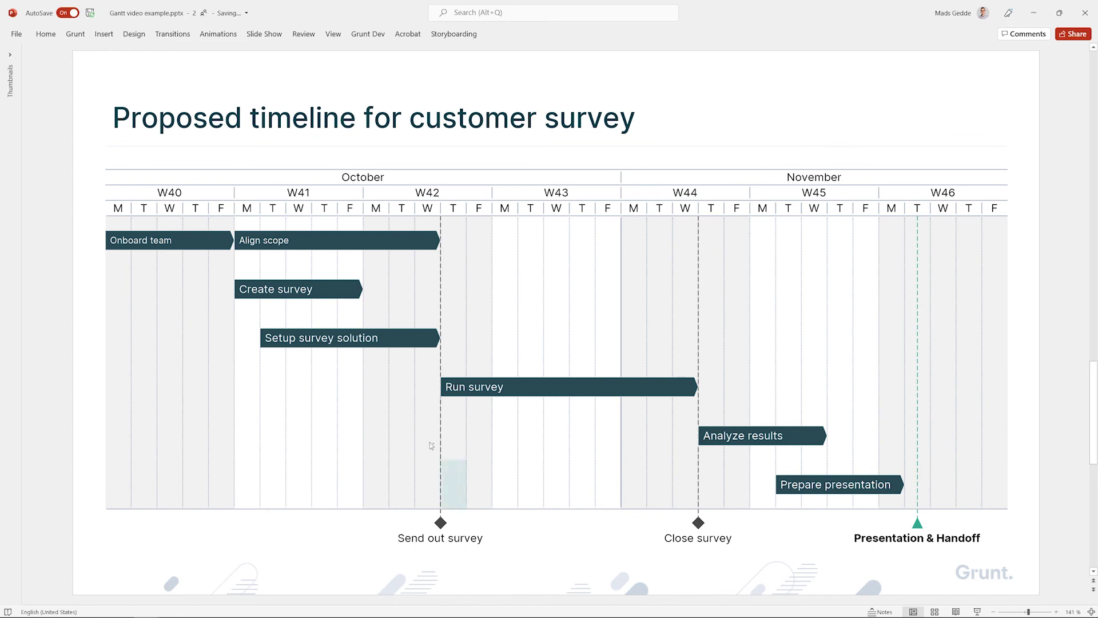
- Colour the 'Onboard team' and 'Create survey' bars light teal
mouse_move(195, 244)
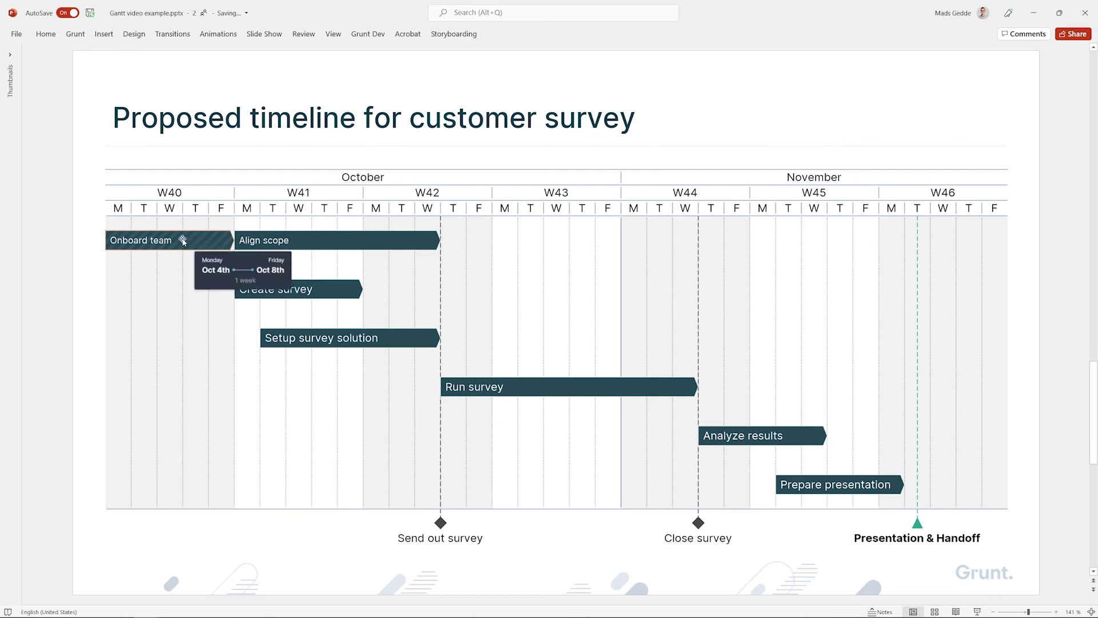
click(192, 243)
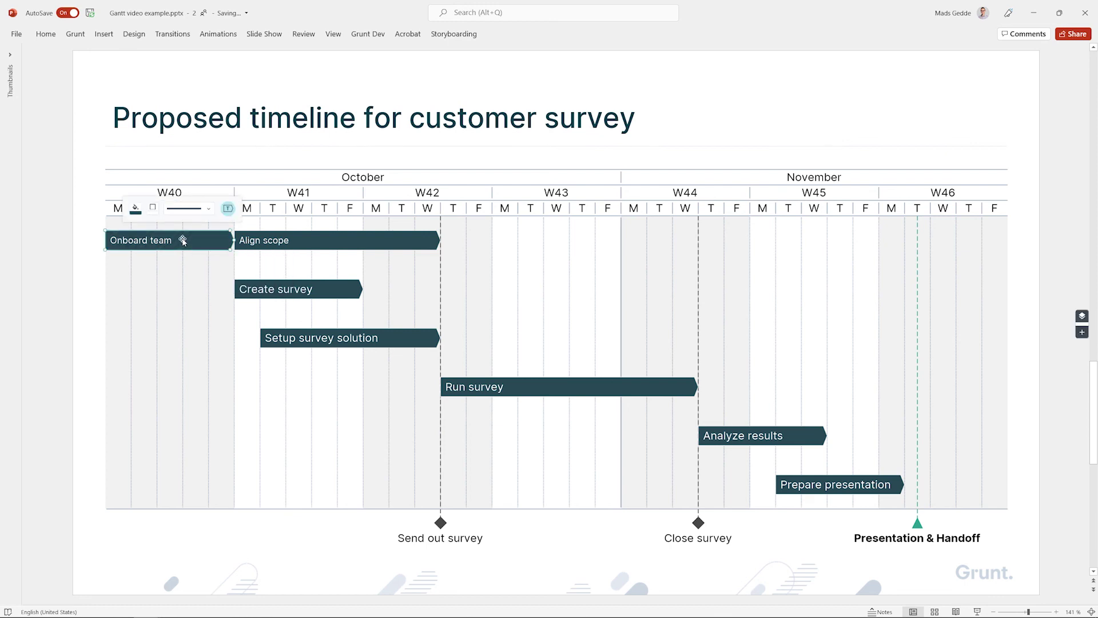
click(137, 209)
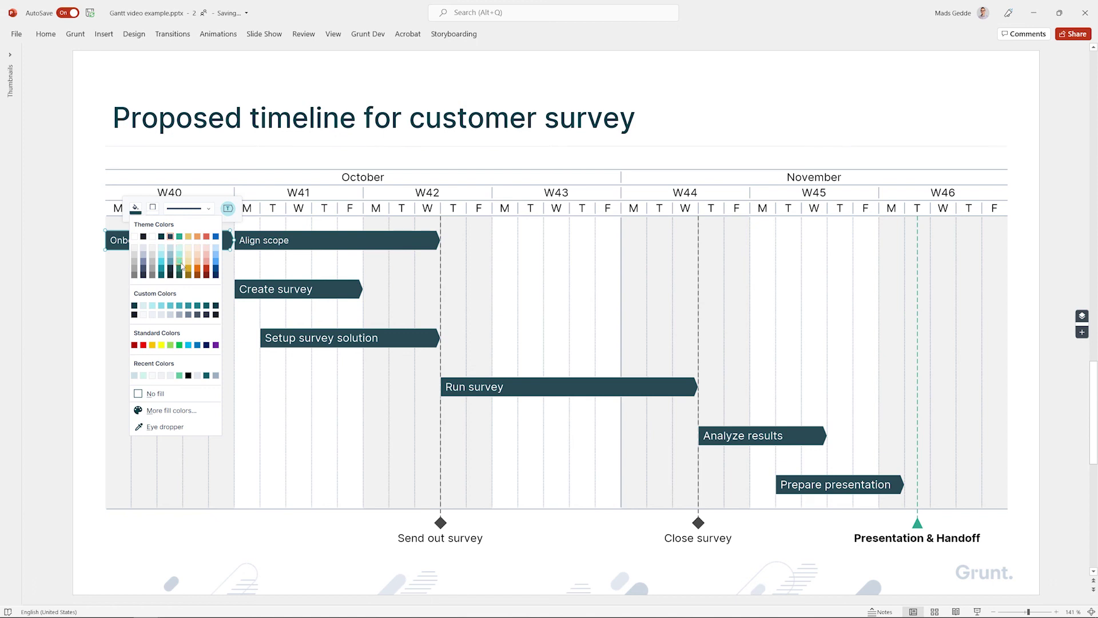
click(181, 266)
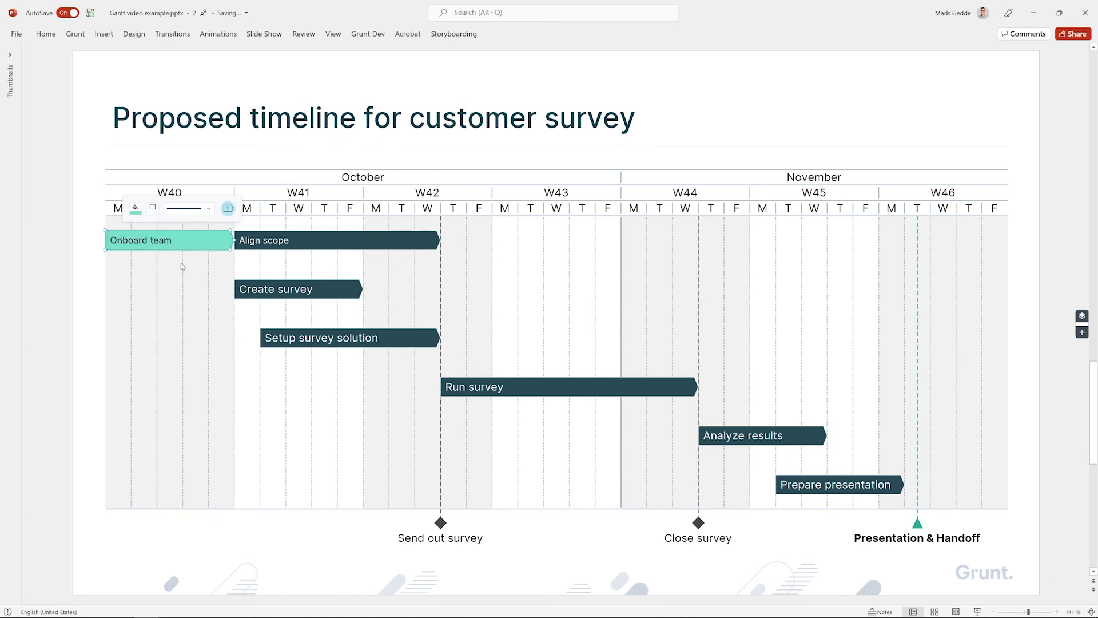
click(331, 286)
click(286, 254)
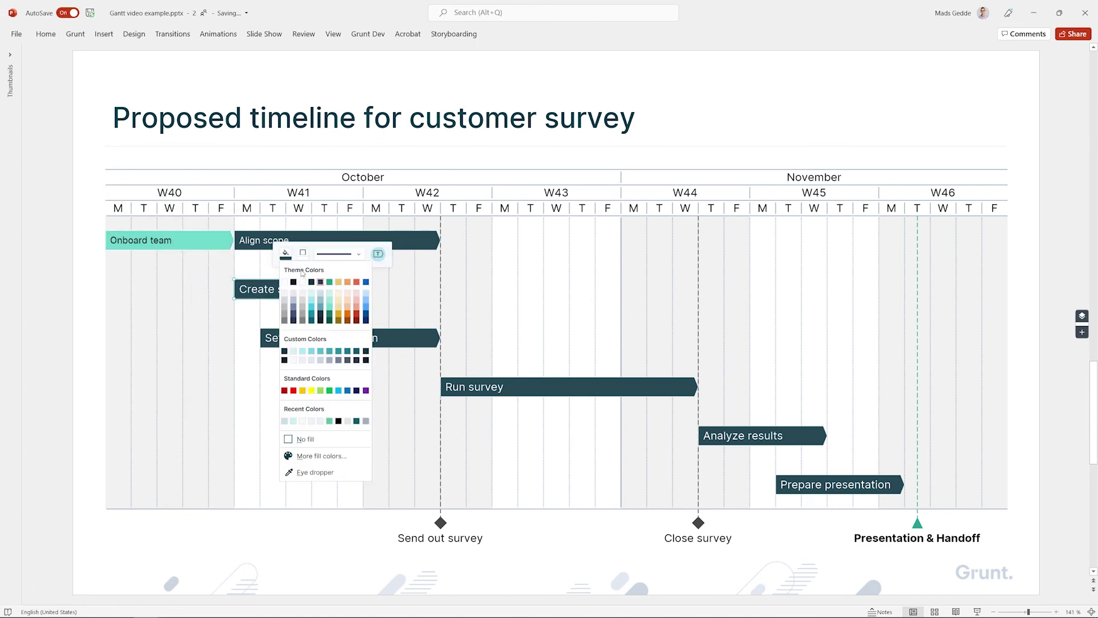
click(330, 311)
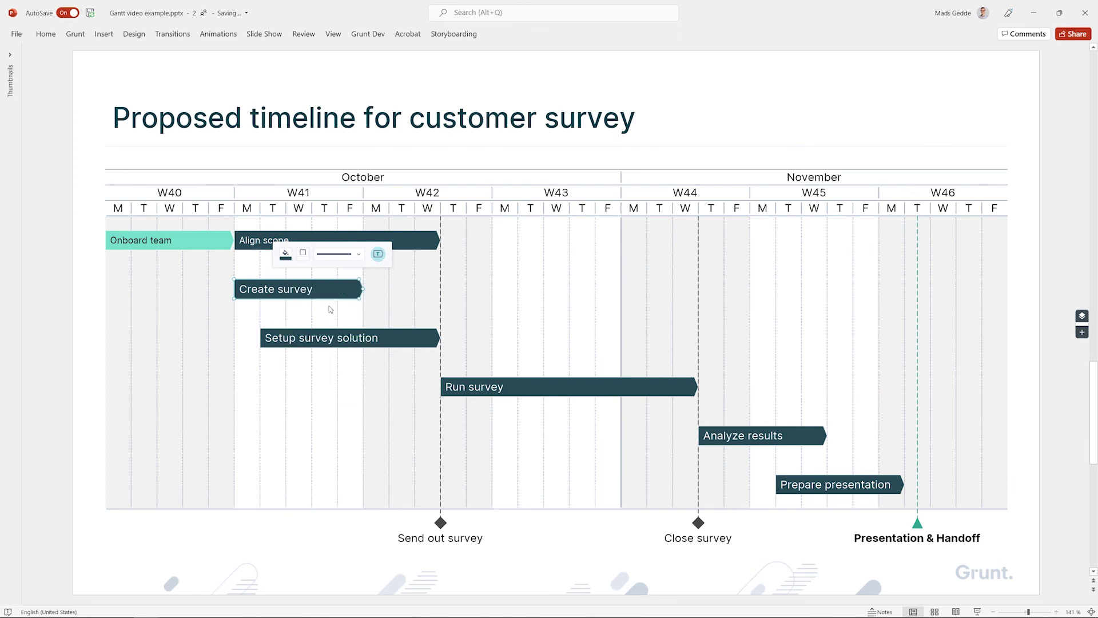
- Colour 'Align scope', 'Setup survey solution' and 'Run survey' dark teal
click(403, 238)
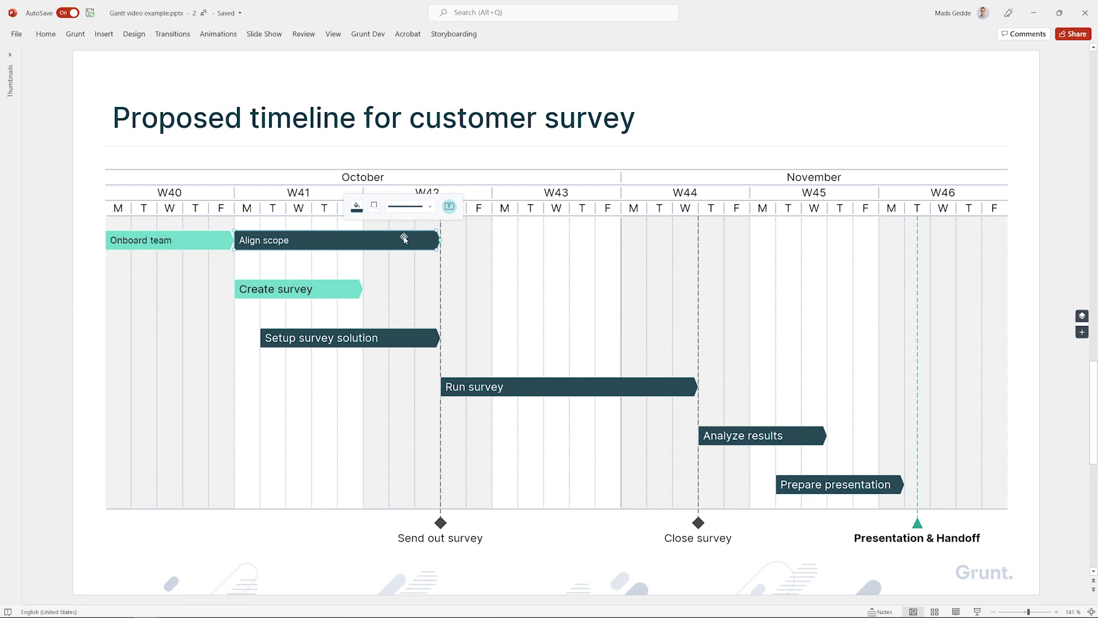
shift+click(399, 343)
shift+click(529, 391)
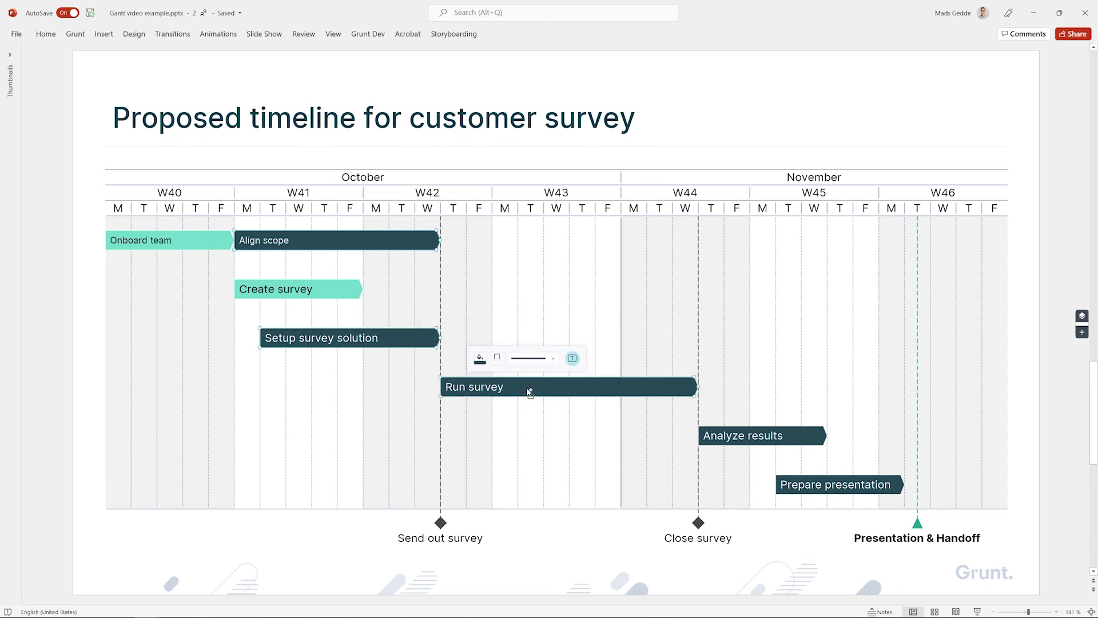
click(480, 359)
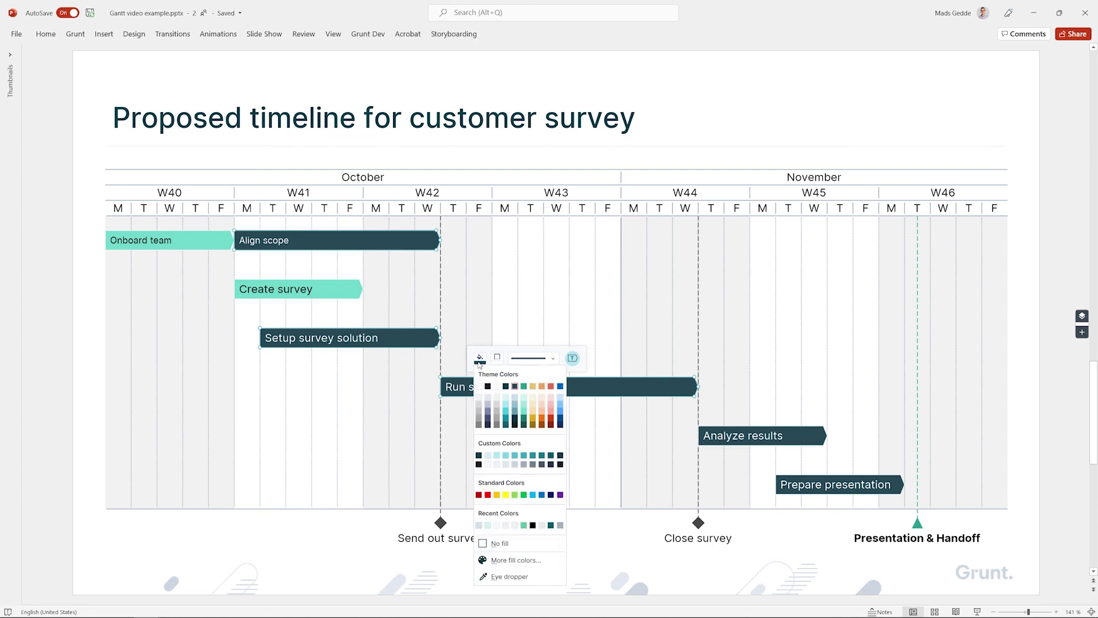
click(550, 387)
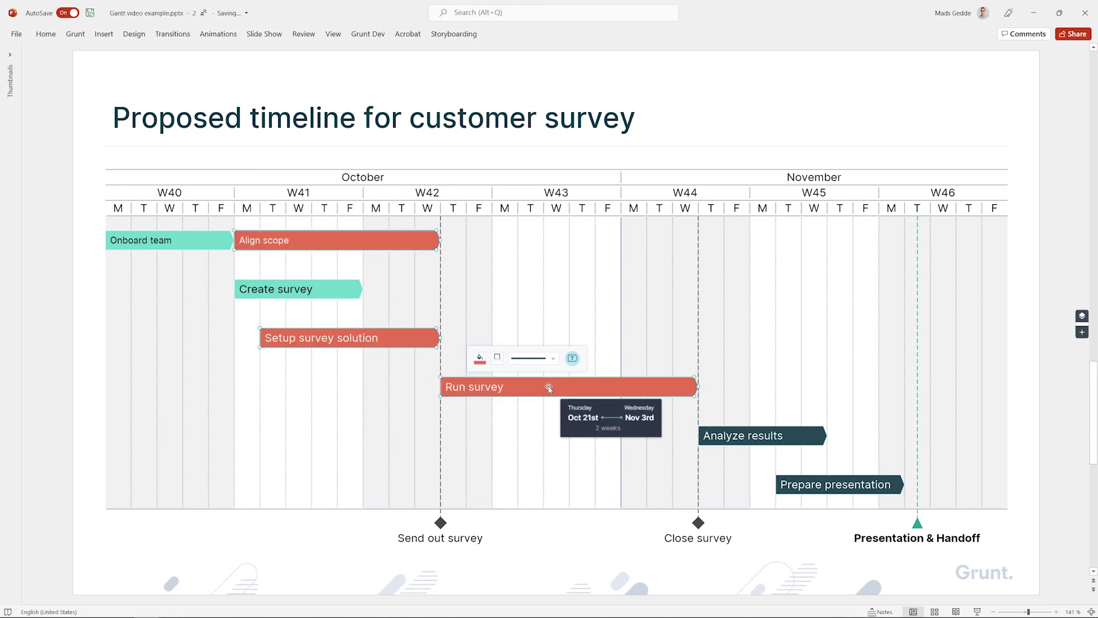
click(482, 359)
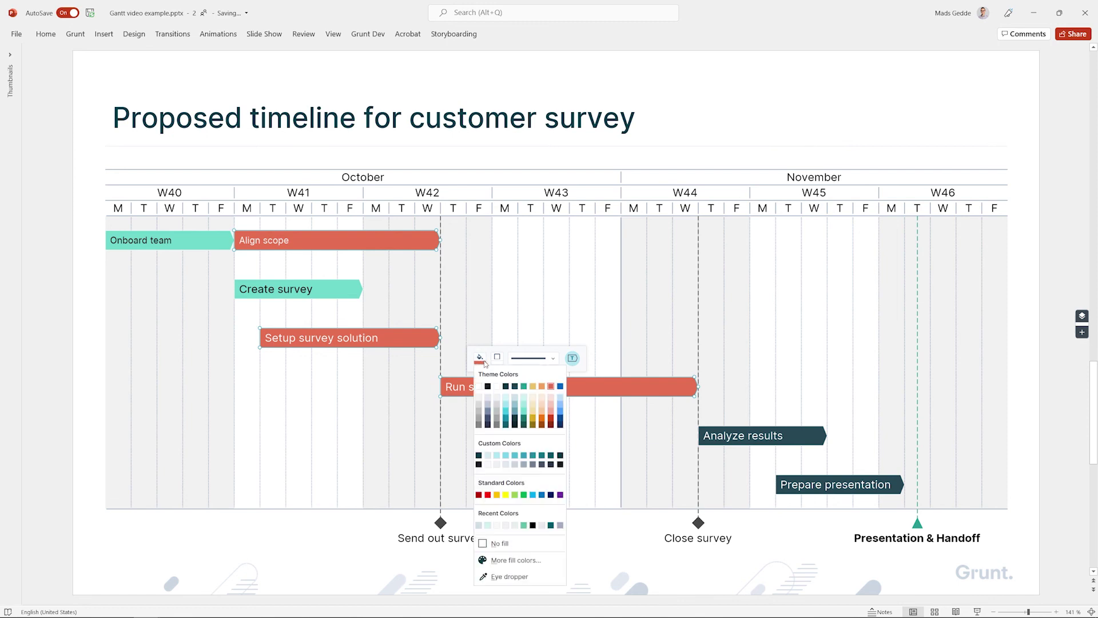
click(506, 386)
- Colour 'Analyze results' and 'Prepare presentation' light blue
click(821, 437)
shift+click(895, 486)
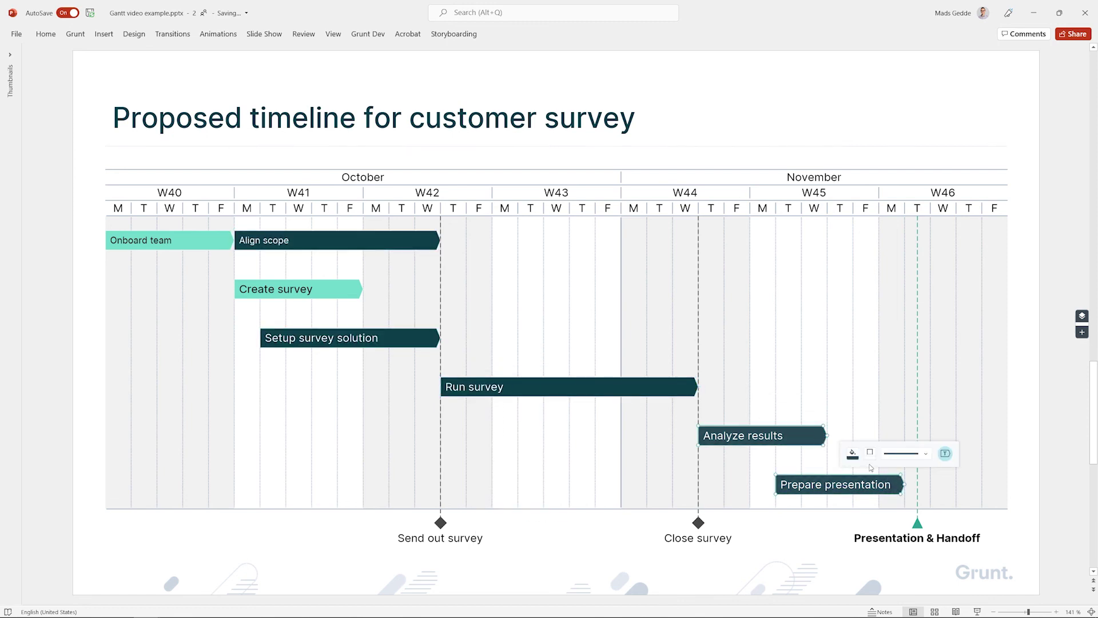
click(852, 454)
click(891, 276)
click(709, 288)
- Hide the daily (D) separator lines in the timeline header options
mouse_move(91, 327)
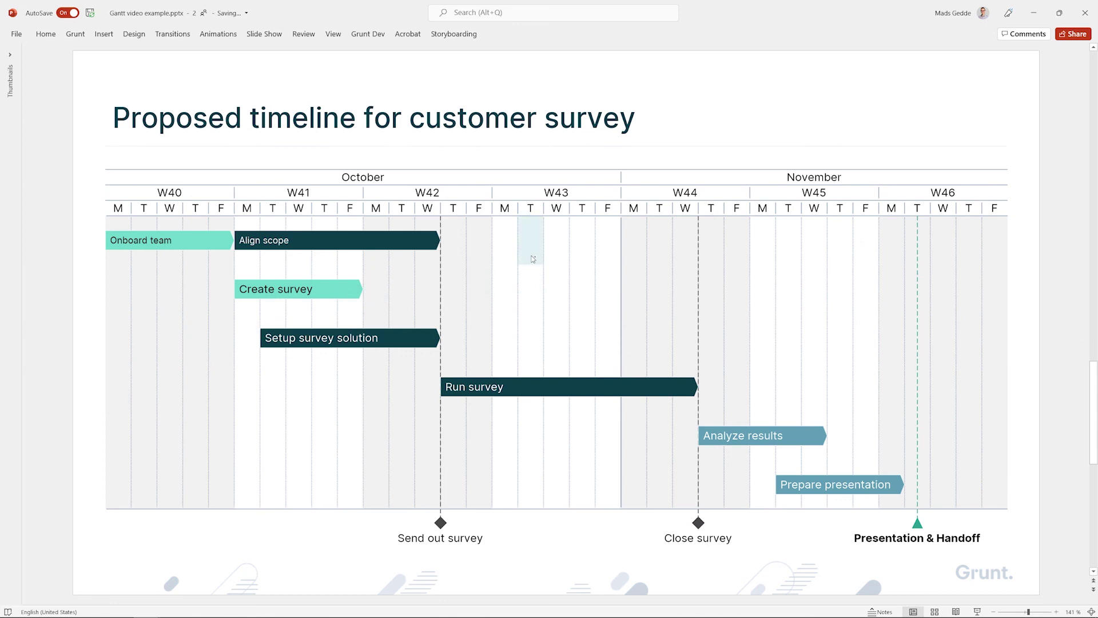
click(457, 177)
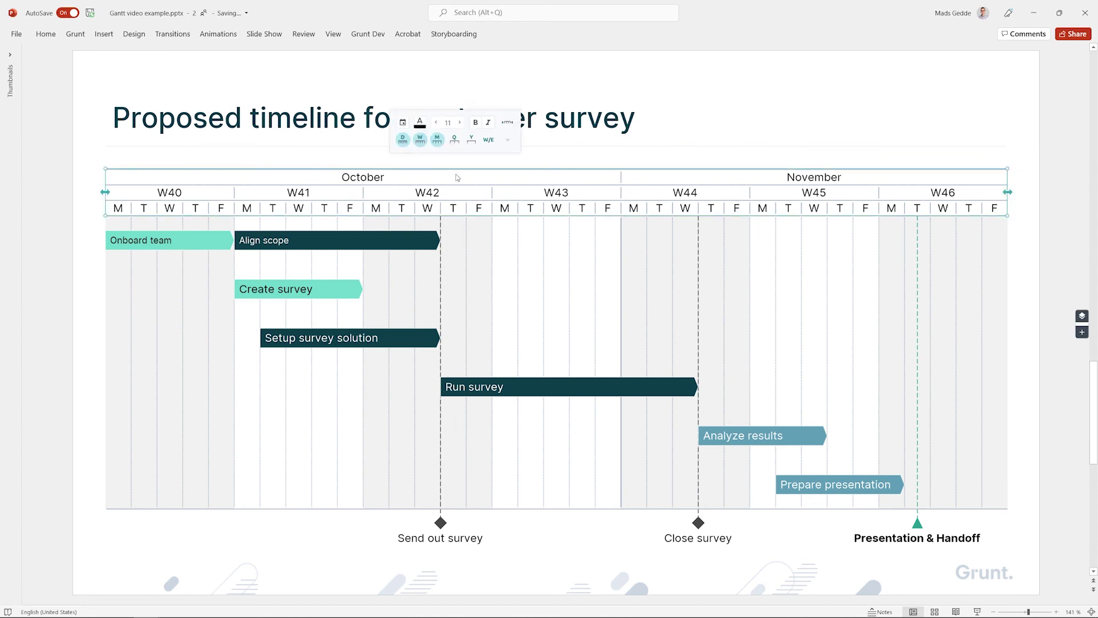
click(507, 140)
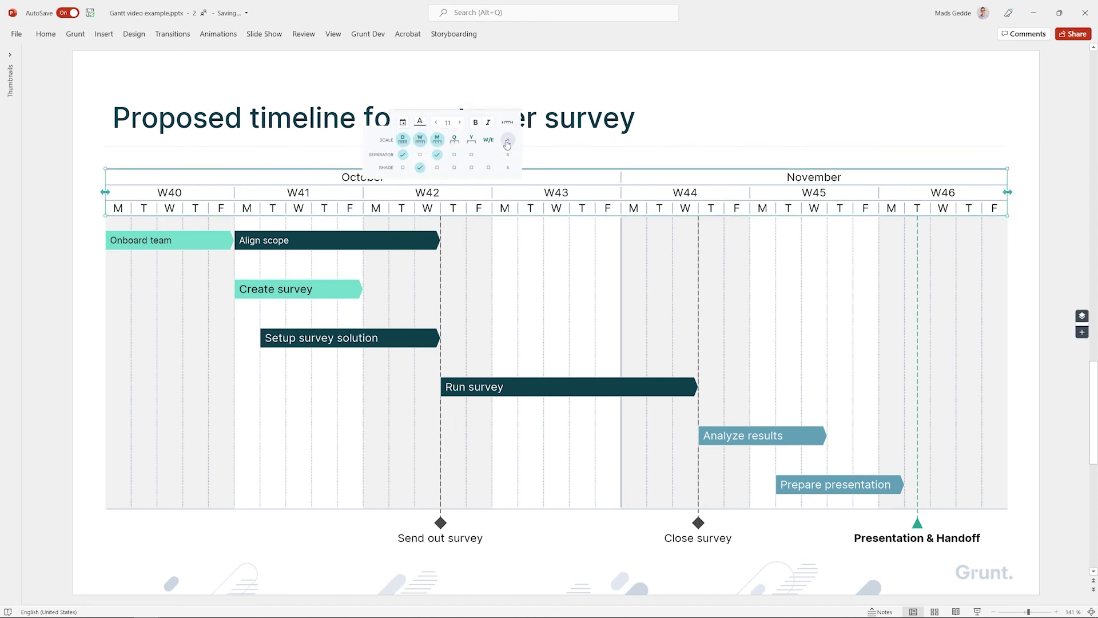
click(403, 155)
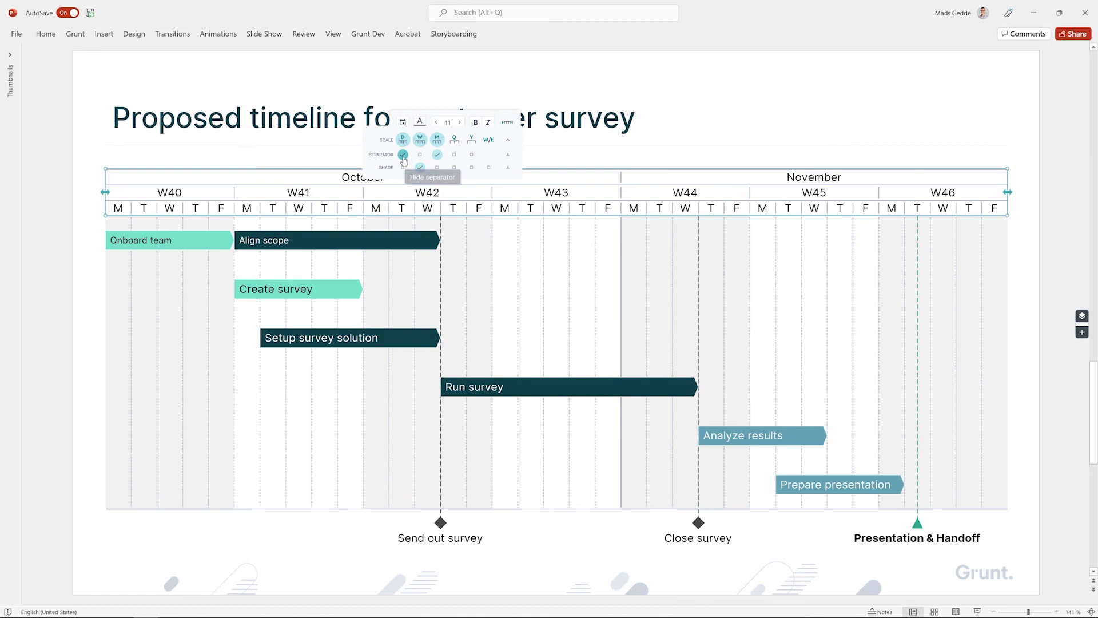